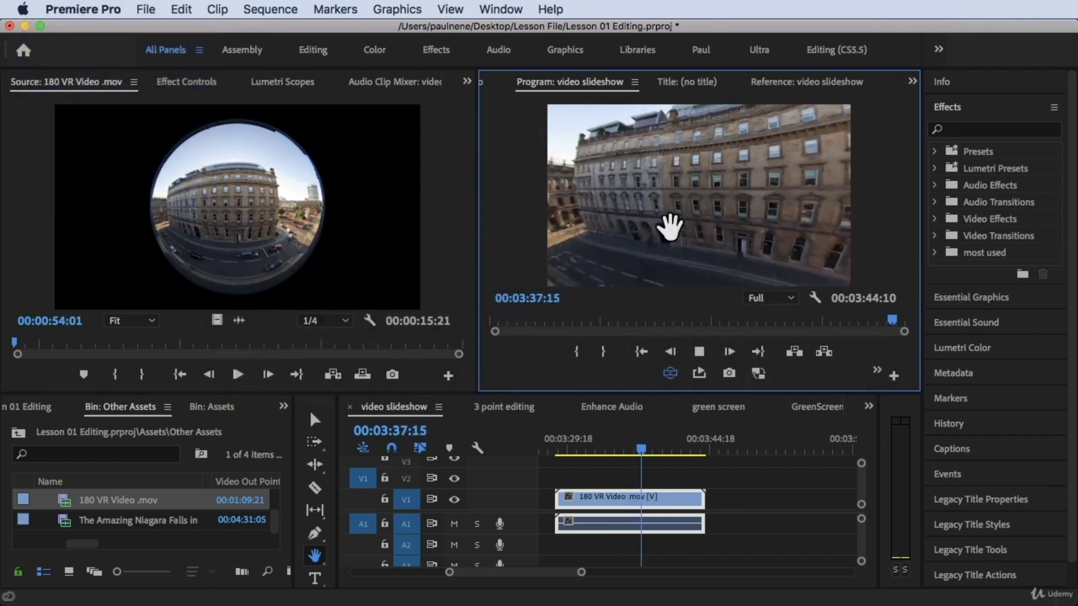
Step: Tilt the VR preview down toward the street, then bring Premiere Pro back in front of Chrome
left_click_drag(669, 226, 655, 246)
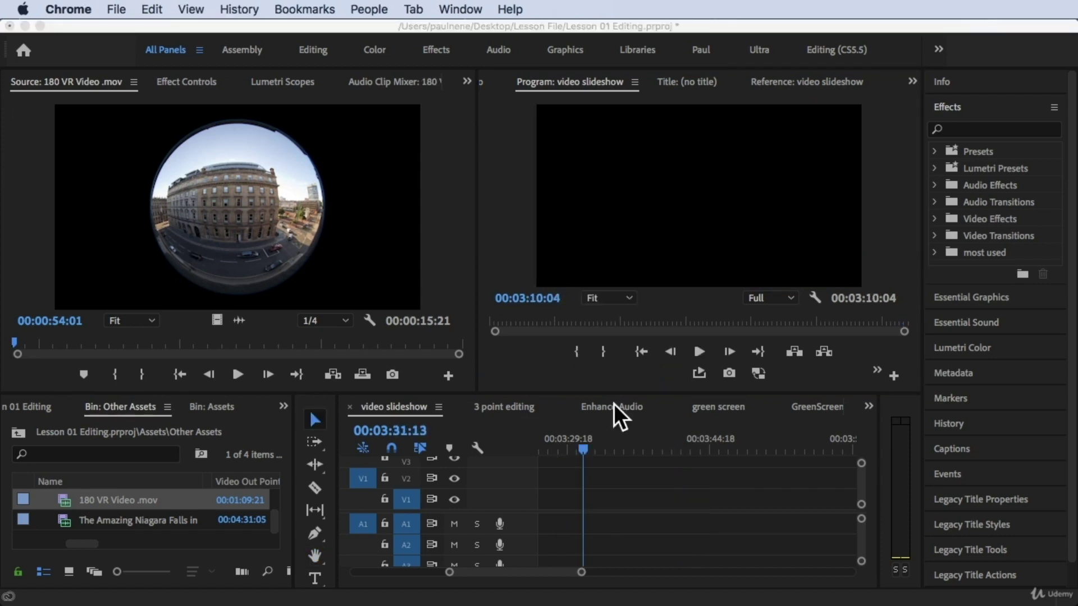
left_click(588, 440)
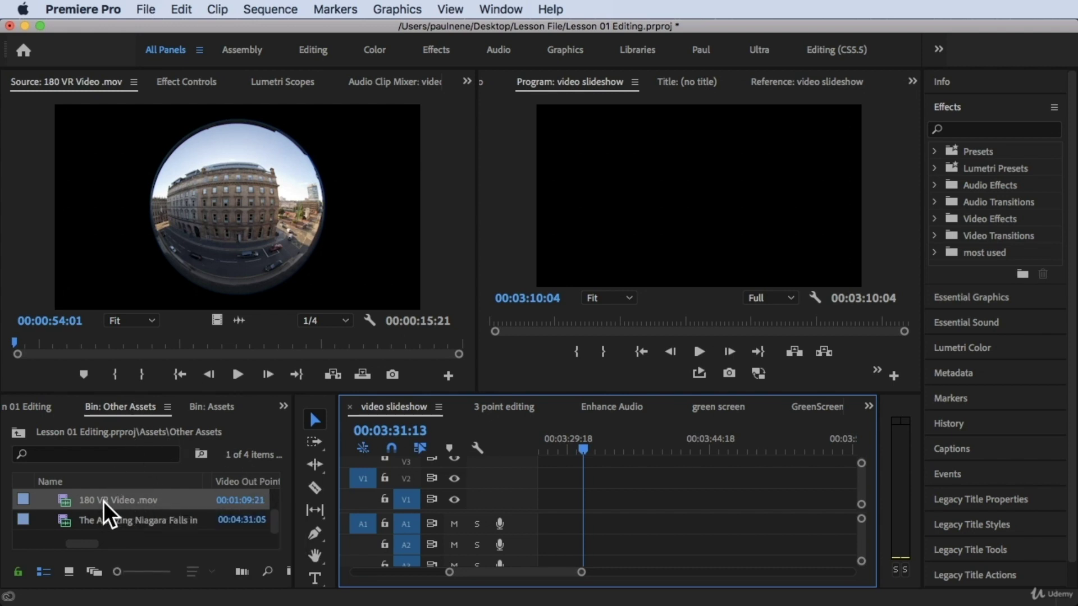
Step: Place 180 VR Video .mov on V1/A1 and park the playhead inside it for the Program Monitor
mouse_move(111, 501)
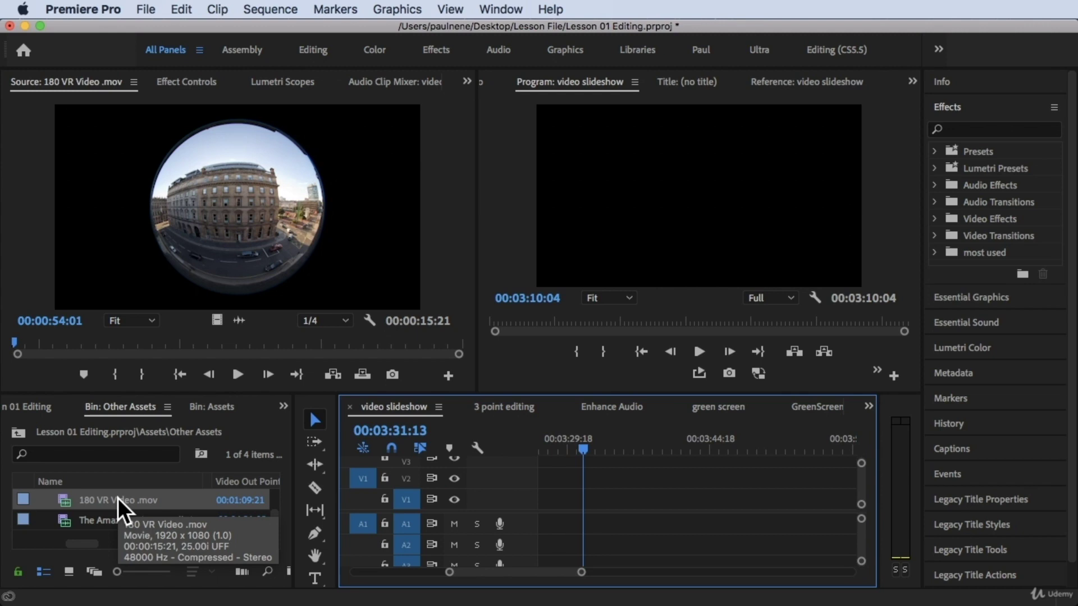
left_click_drag(113, 503, 554, 495)
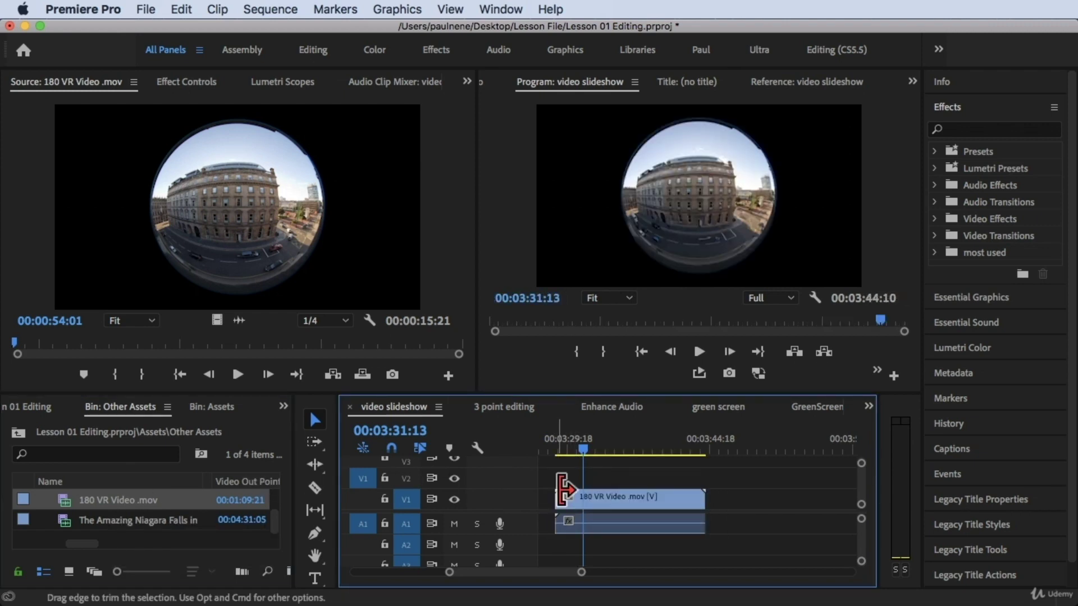
left_click(576, 443)
left_click_drag(581, 444, 598, 441)
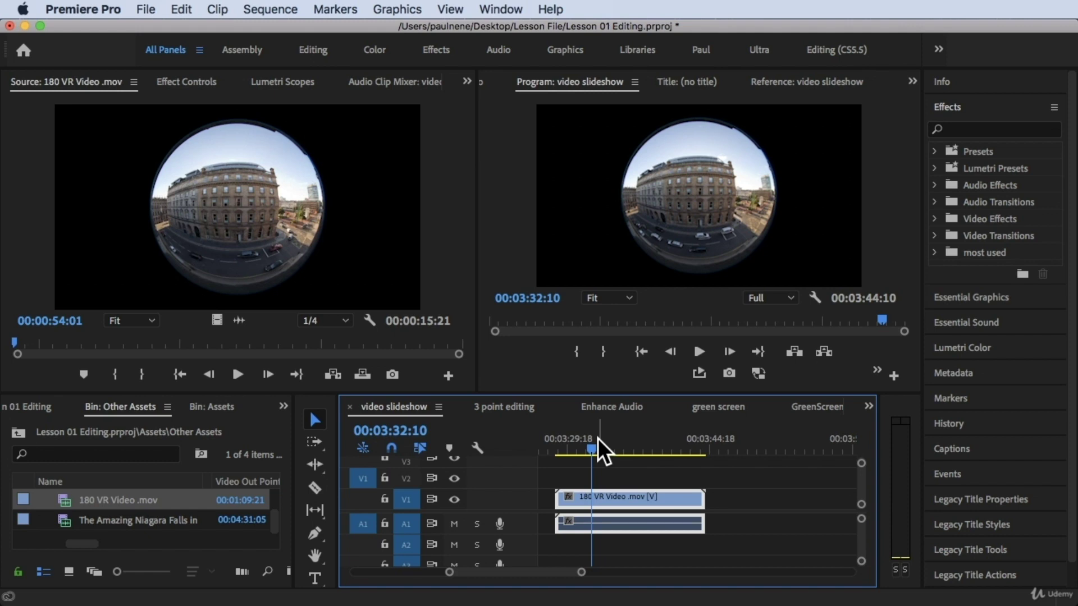
left_click(688, 213)
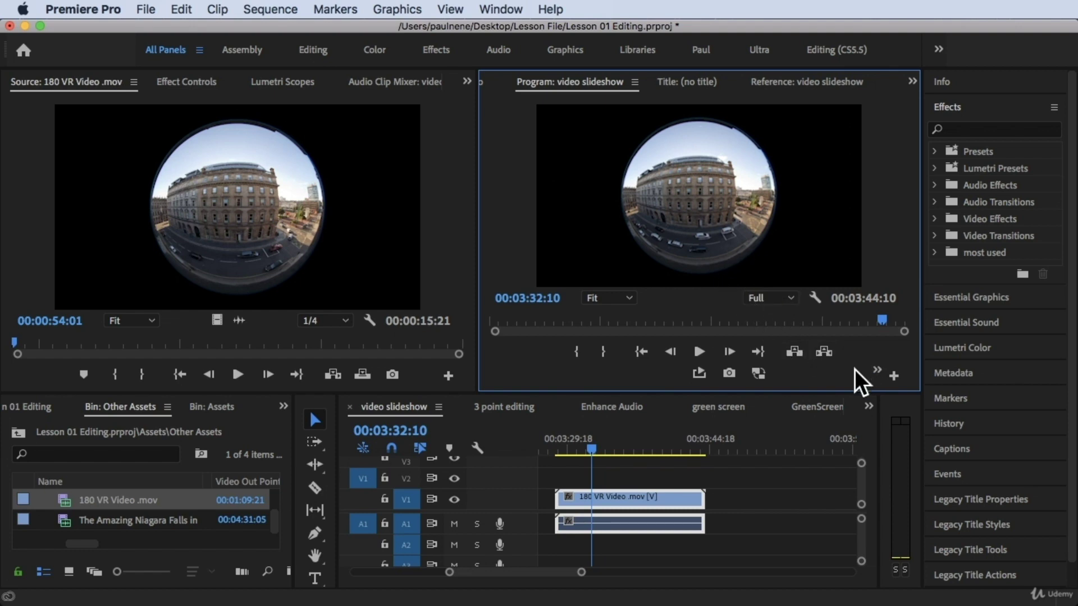
Step: Add the Toggle VR Video Display button to the Program Monitor's button bar via the Button Editor
left_click(894, 376)
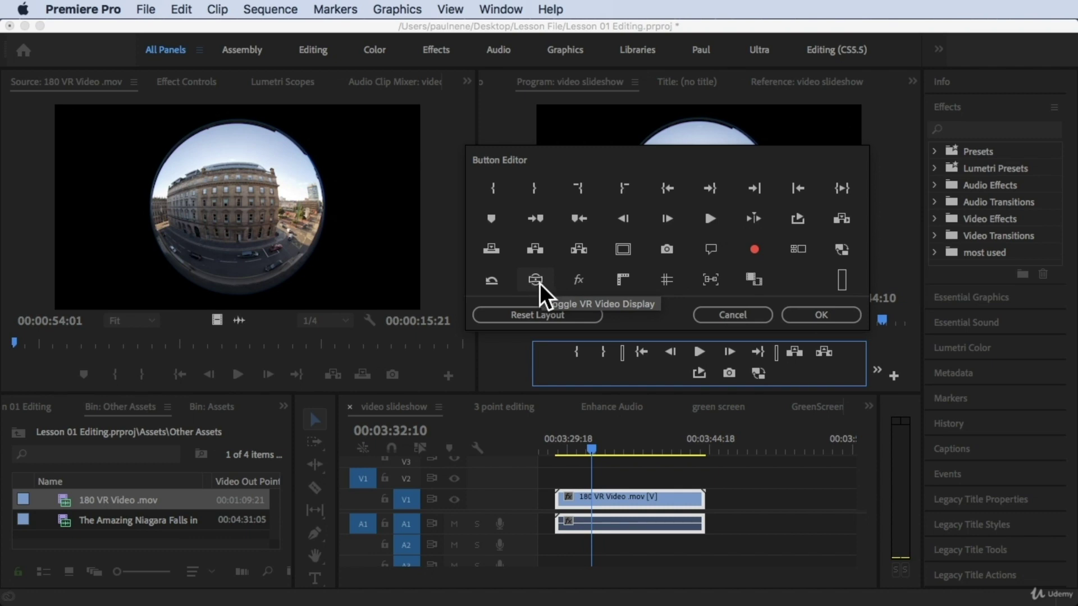
left_click_drag(541, 284, 668, 375)
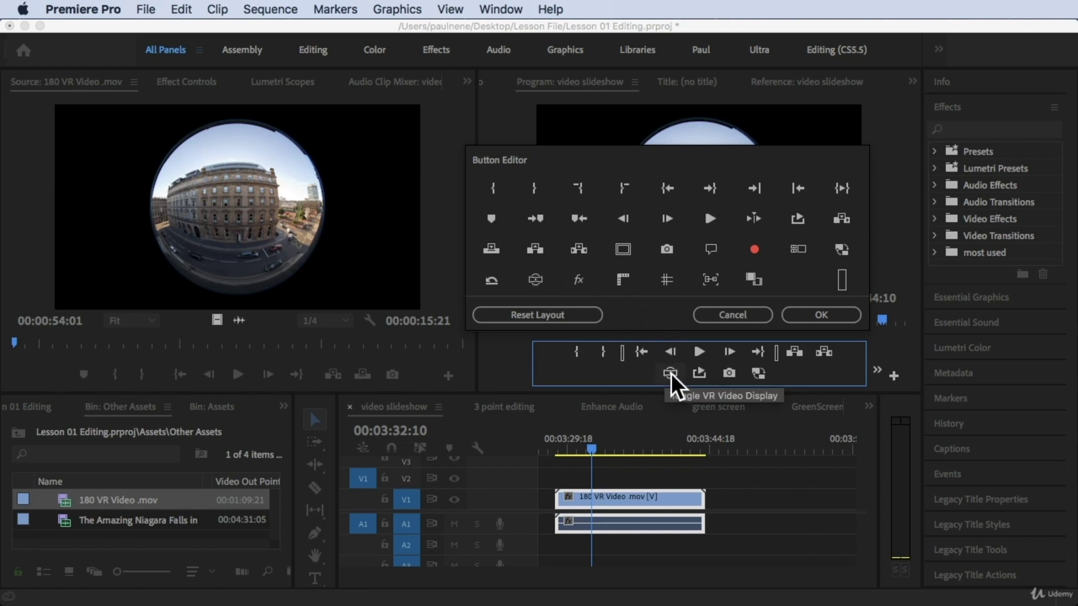
left_click(816, 318)
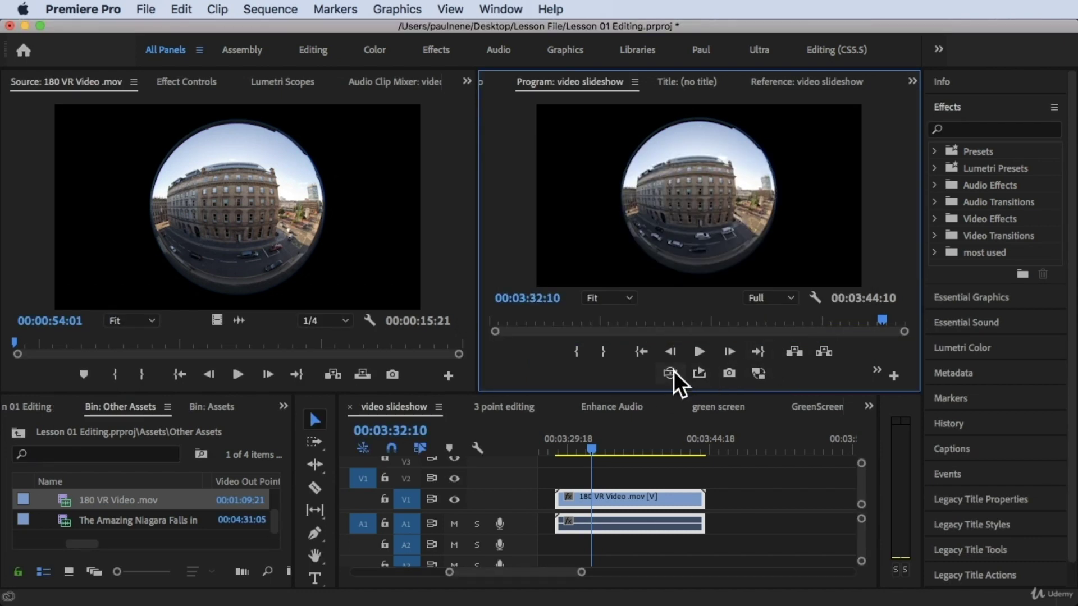
mouse_move(589, 448)
left_mouse_down()
mouse_move(622, 444)
mouse_move(589, 445)
left_mouse_up()
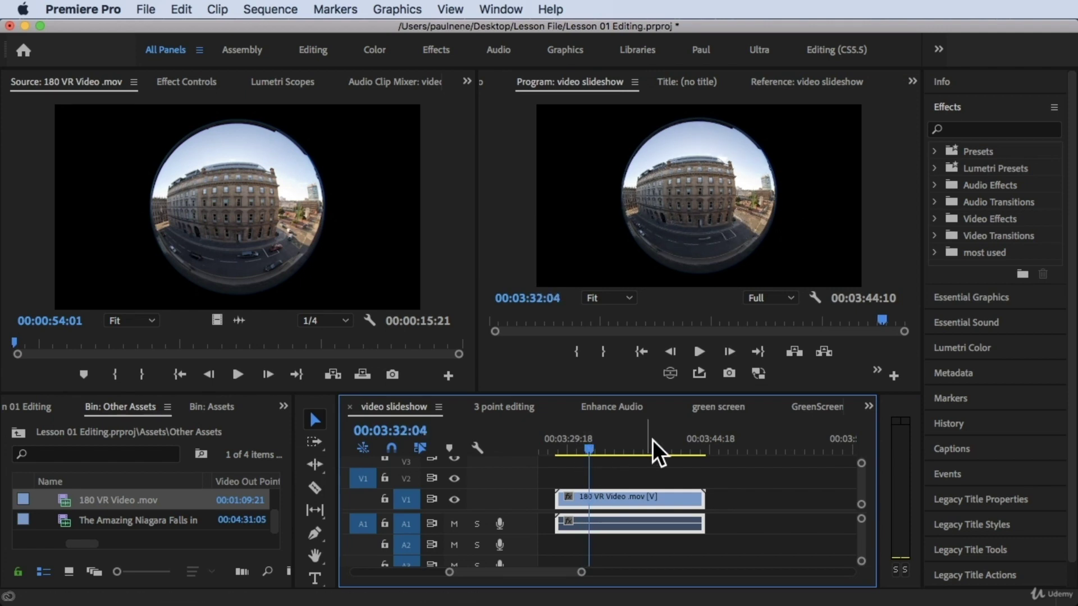
left_click(669, 373)
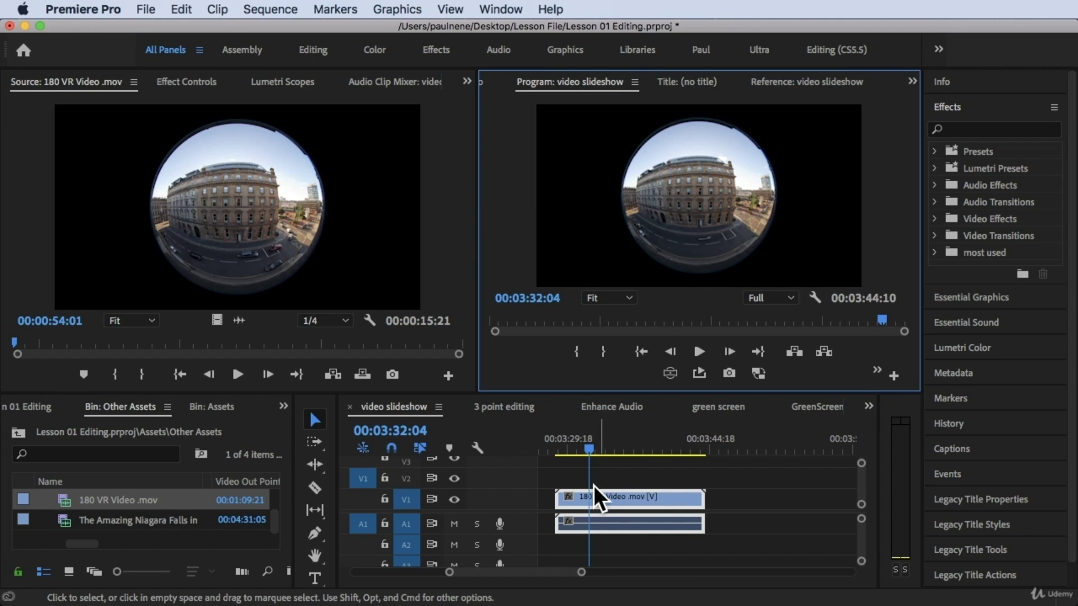
mouse_move(576, 514)
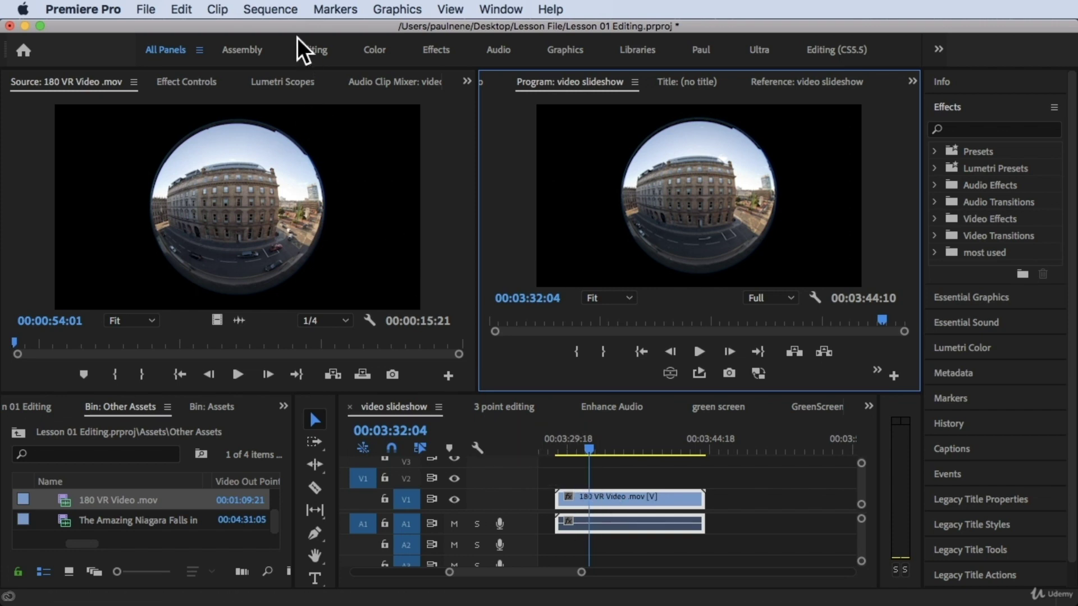
Step: In Sequence Settings, set VR Projection to Equirectangular and Layout to Monoscopic, 360° × 180°
left_click(284, 9)
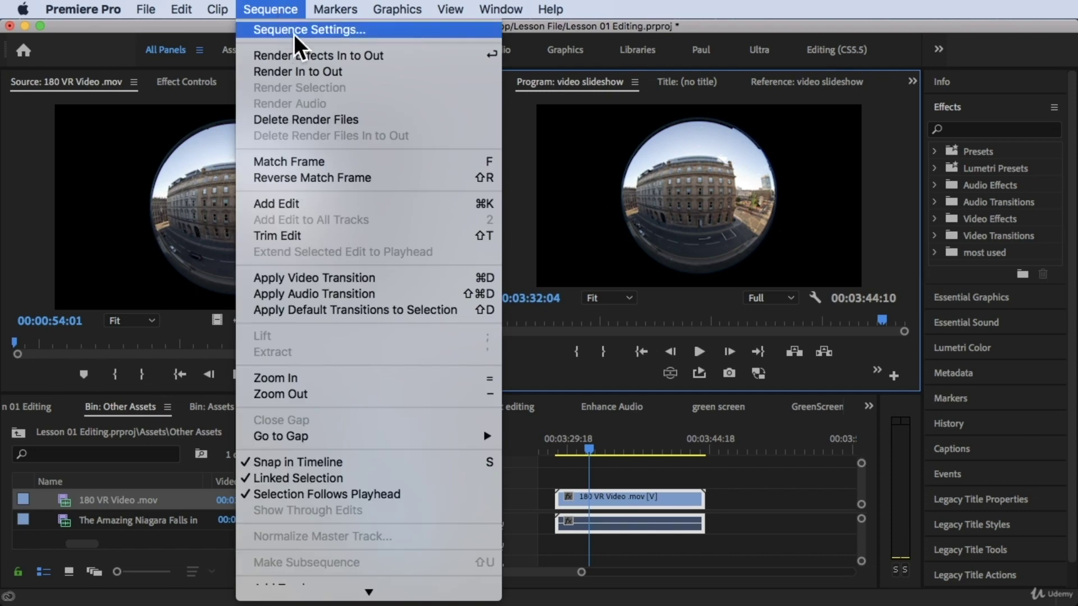
left_click(311, 32)
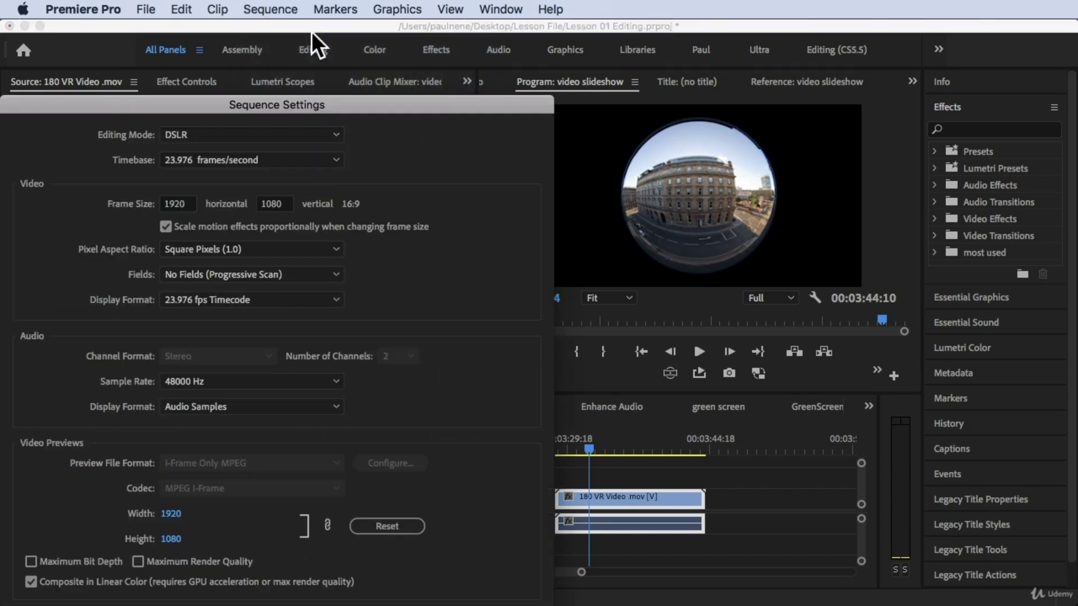
left_click_drag(230, 106, 272, 32)
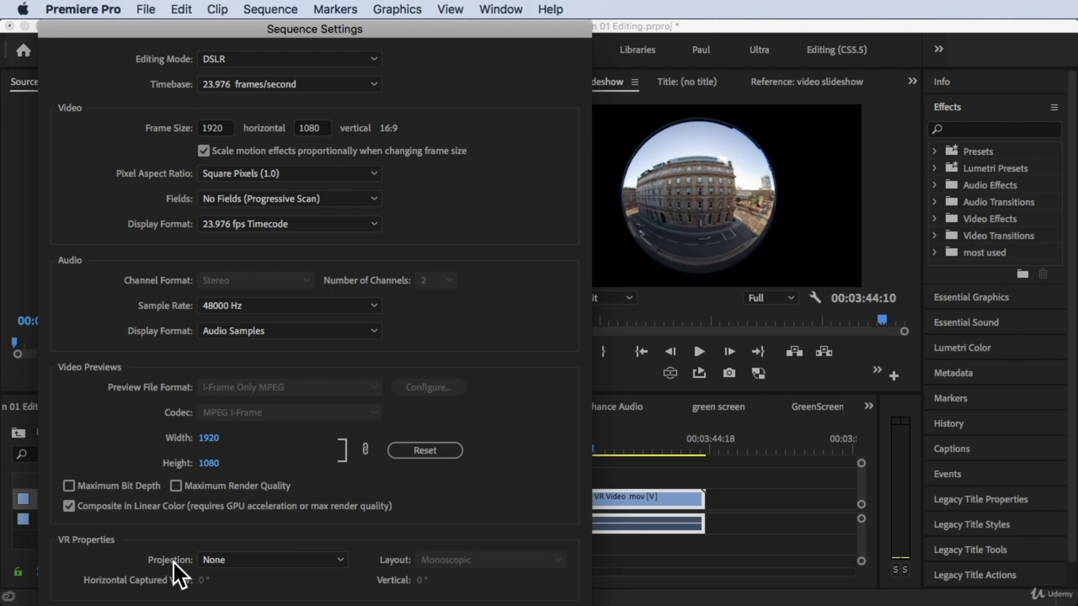
left_click(298, 560)
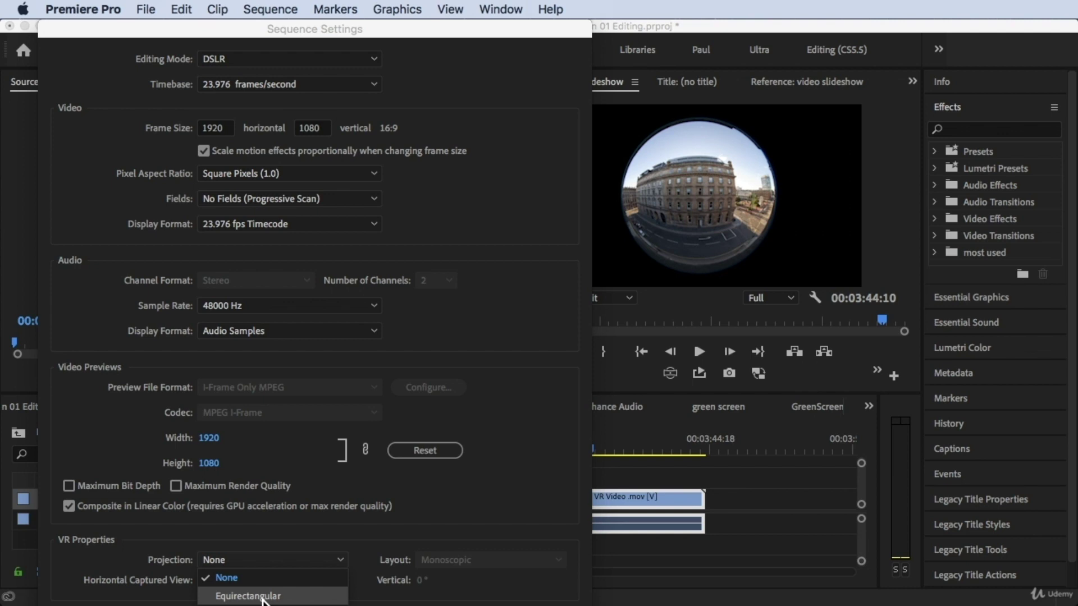
left_click(280, 598)
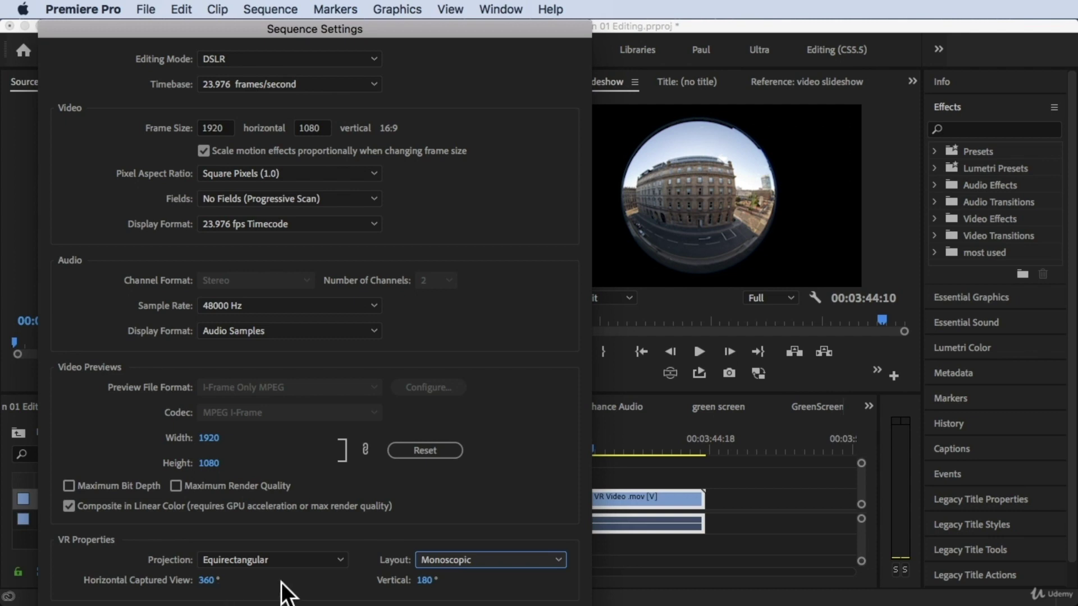
left_click(425, 583)
mouse_move(209, 580)
left_mouse_down()
mouse_move(201, 573)
mouse_move(213, 571)
left_mouse_up()
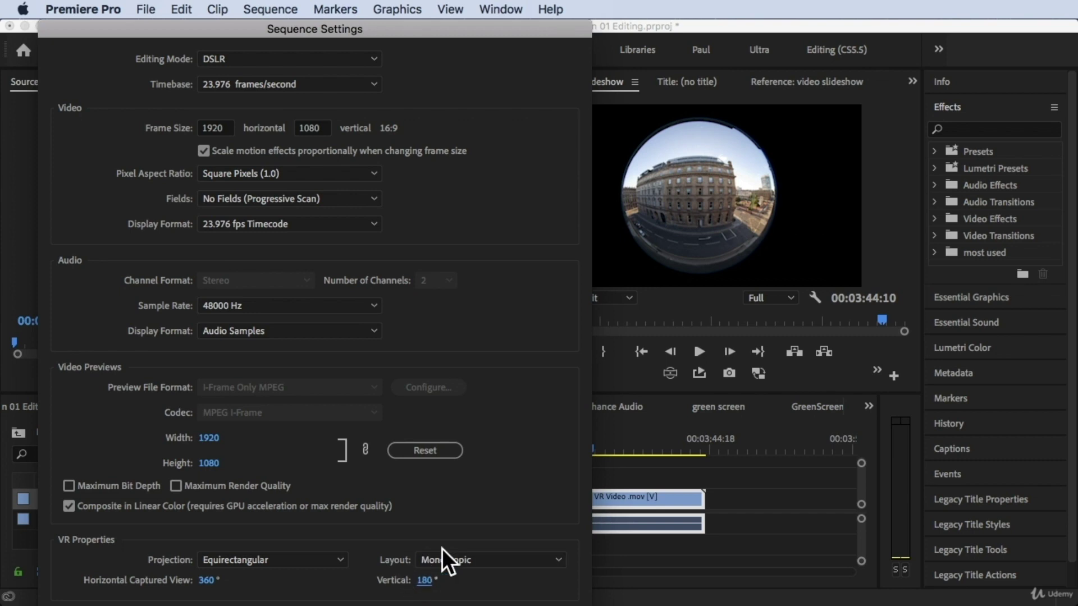
left_click(456, 556)
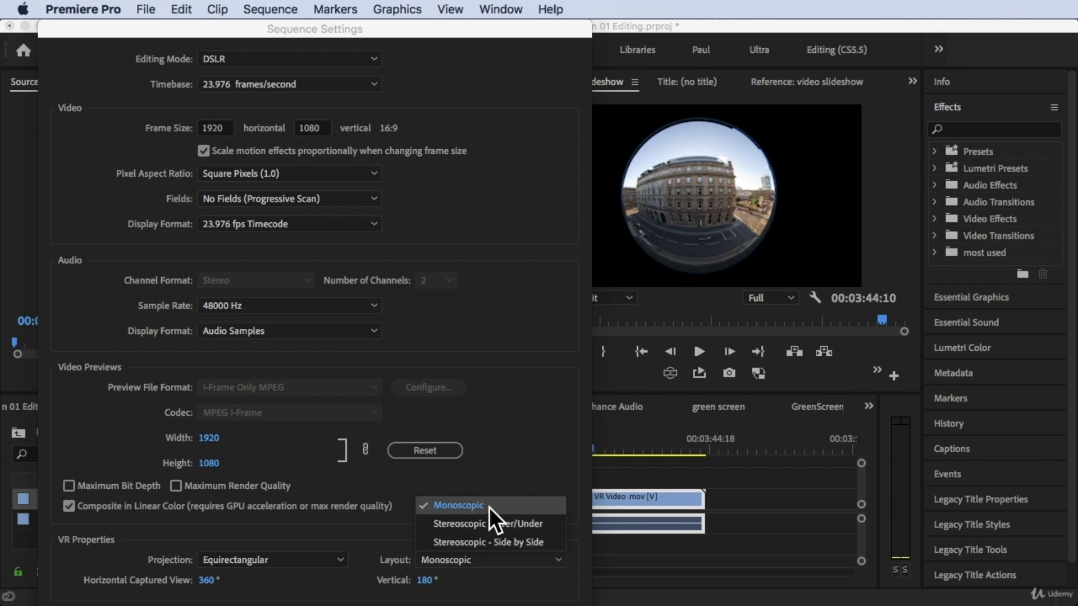
left_click(466, 509)
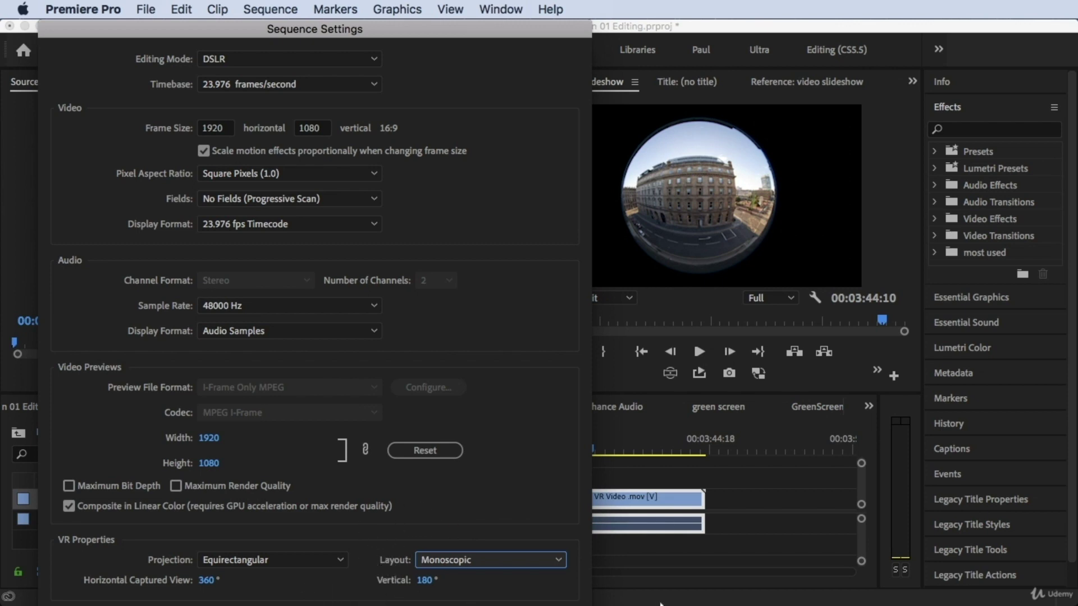
key("Return")
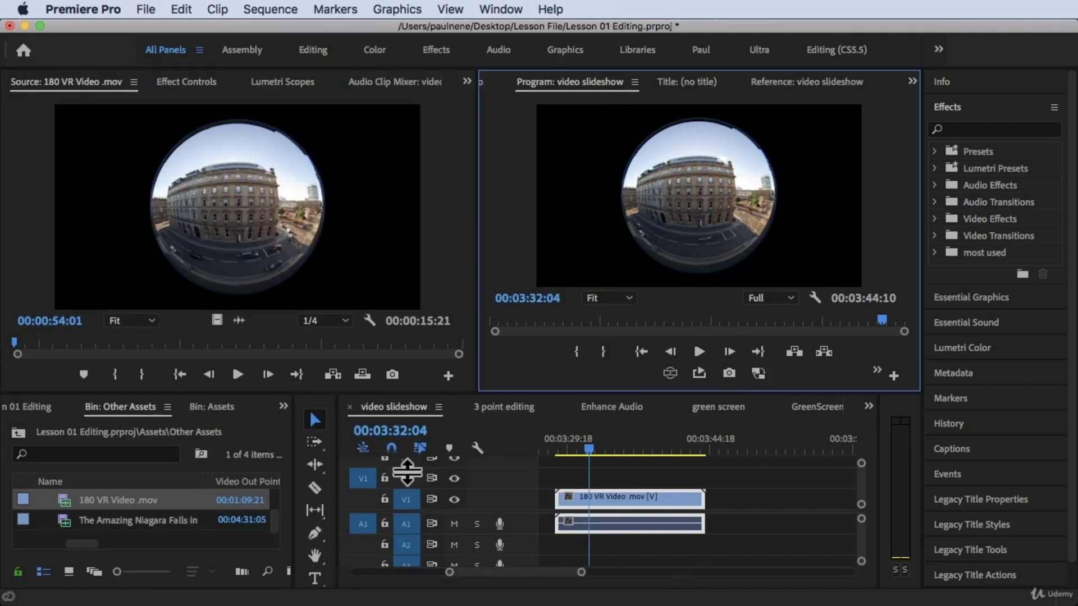
Step: Switch the Program Monitor to VR video display and play from near the clip's start
left_click(669, 374)
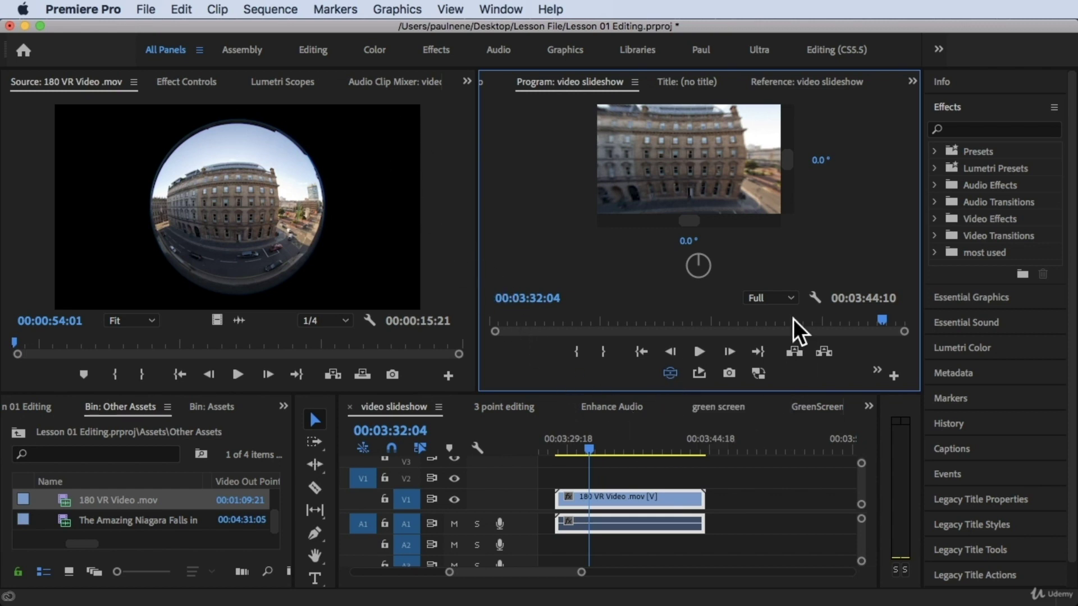
left_click_drag(592, 442, 561, 441)
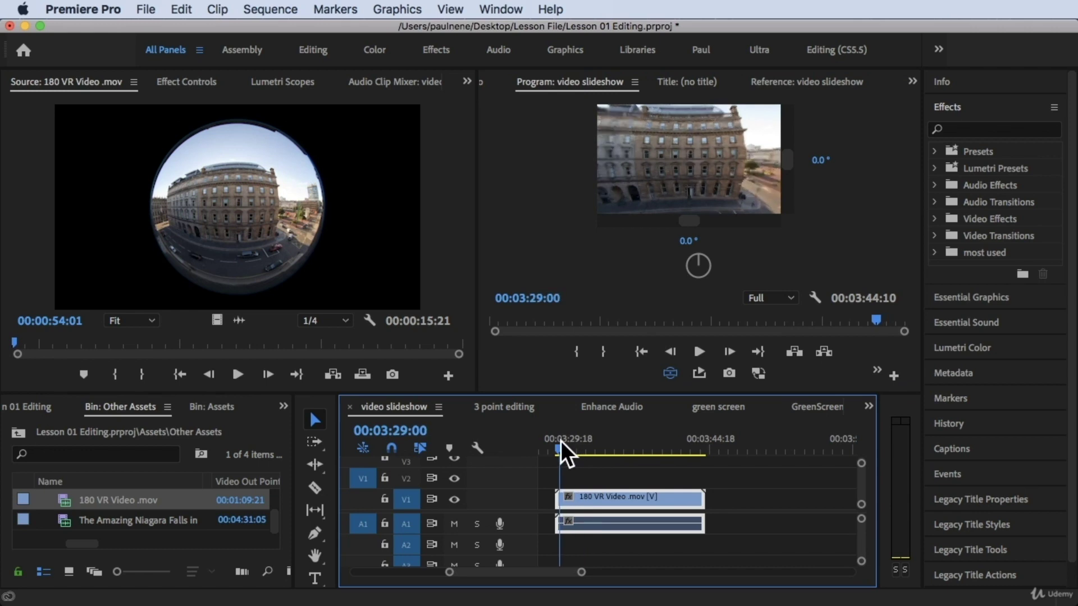
key("space")
key("space")
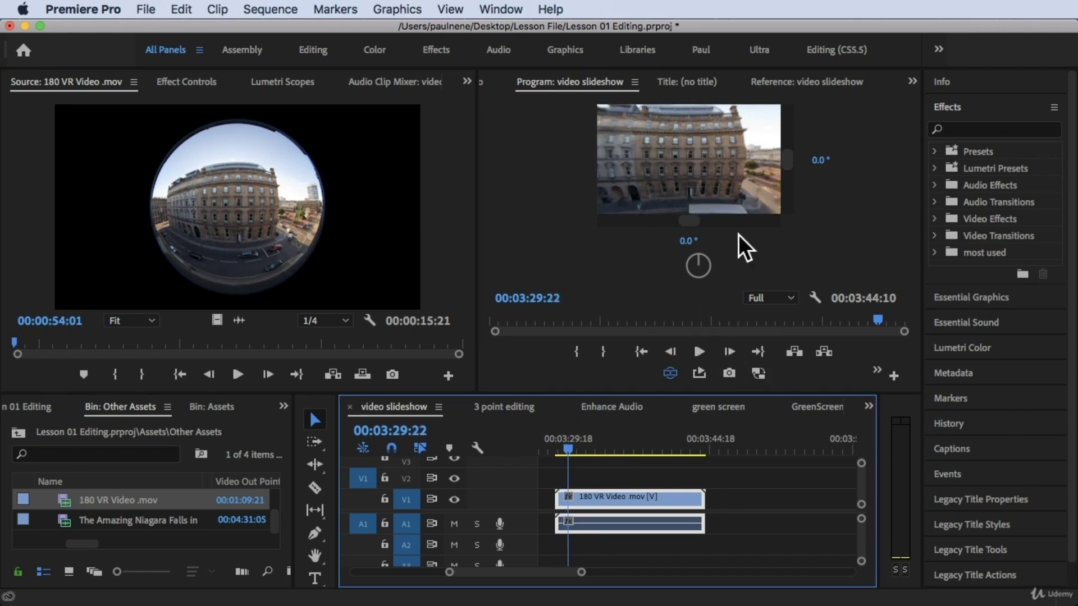
Step: Pan the VR view with the Hand tool and rotation dial to 4° horizontal, -5° vertical
key("h")
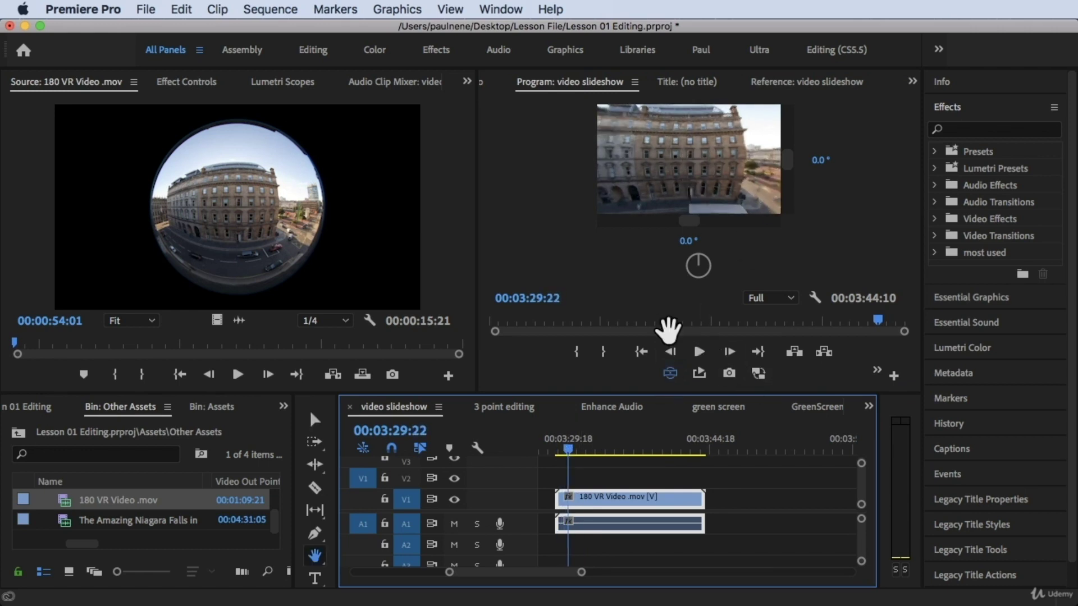
left_click_drag(681, 168, 659, 164)
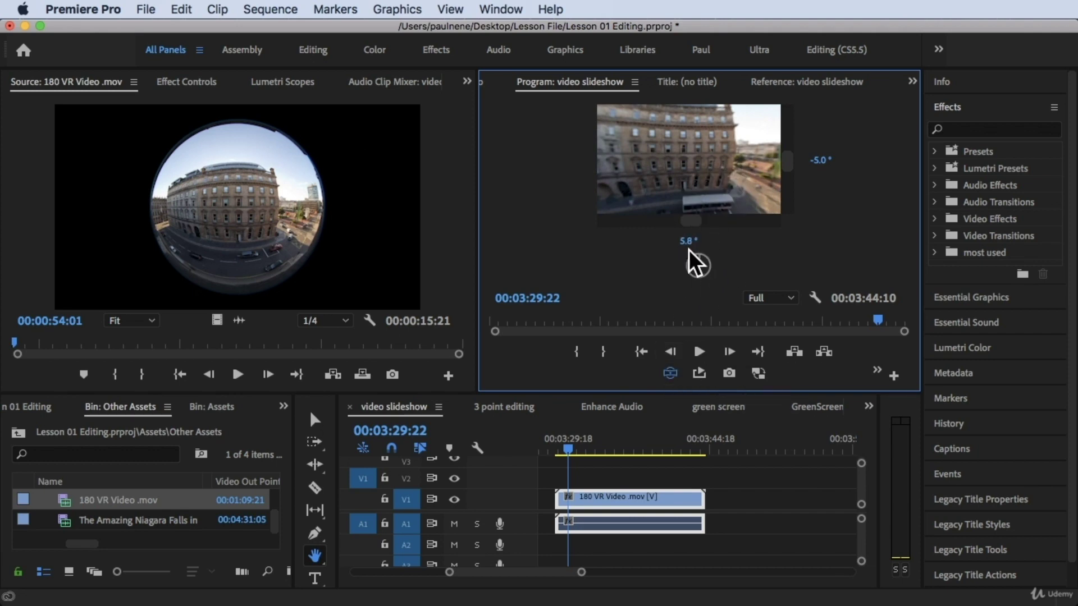
mouse_move(703, 264)
left_mouse_down()
mouse_move(702, 273)
mouse_move(700, 260)
left_mouse_up()
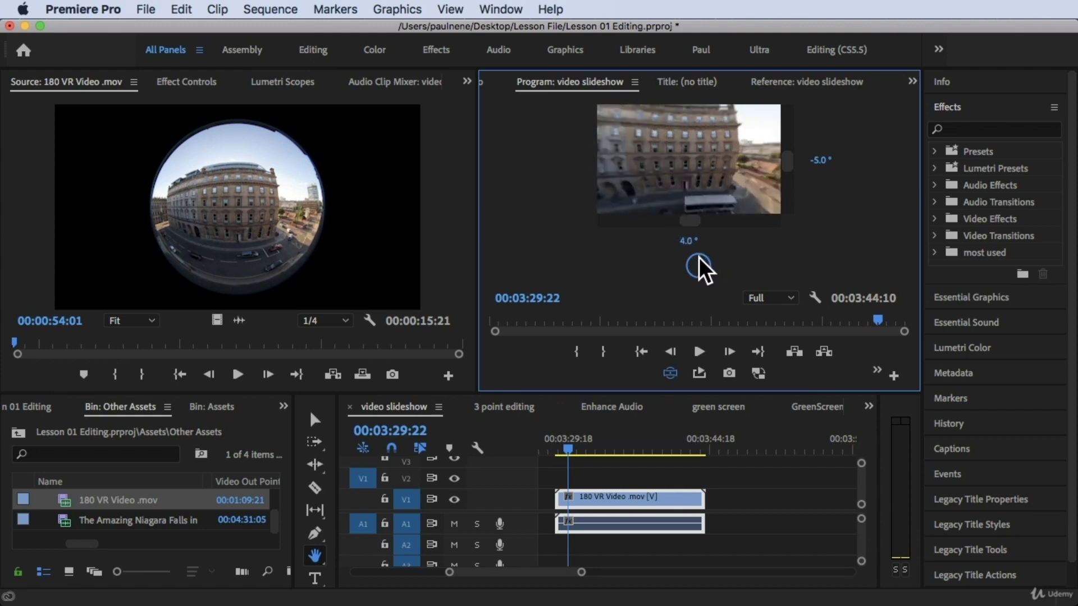
Step: Uncheck VR Video > Show Controls, then pan the enlarged view along the building facade
left_click(815, 298)
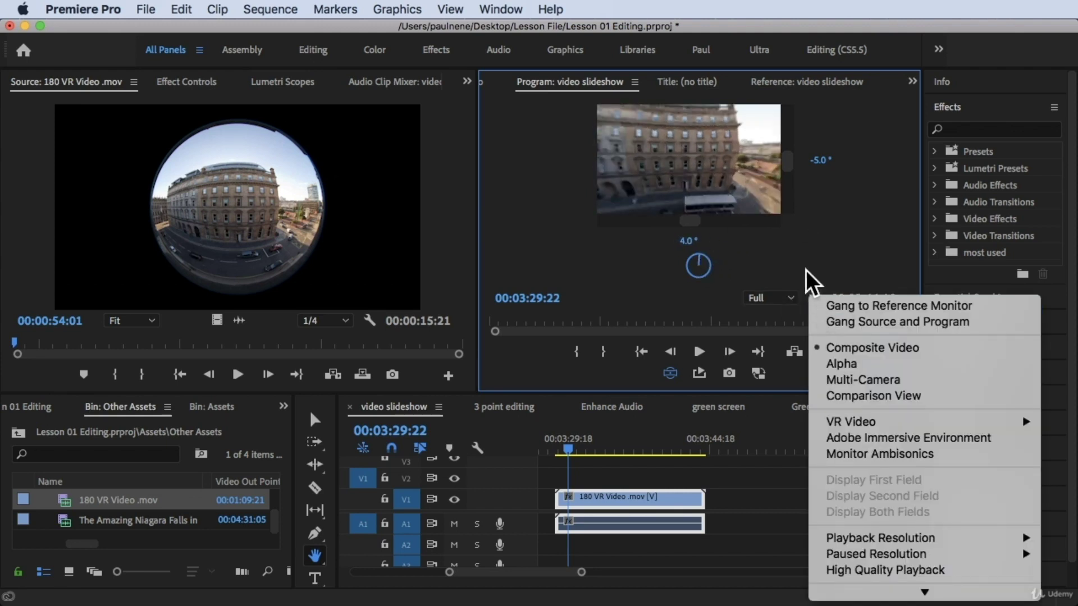
scroll(895, 455, "down", 8)
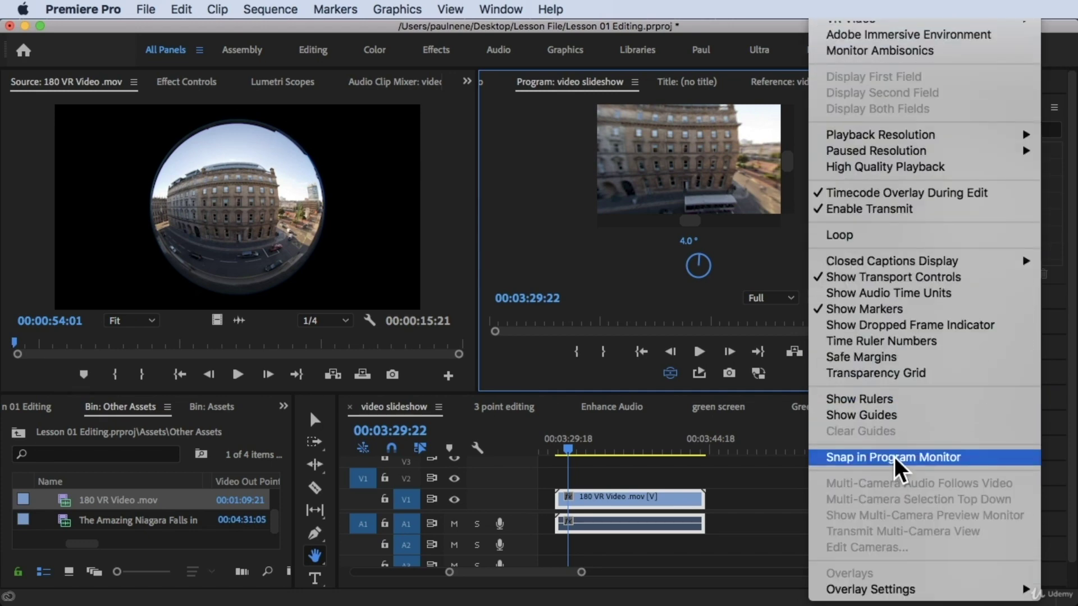
scroll(895, 458, "up", 4)
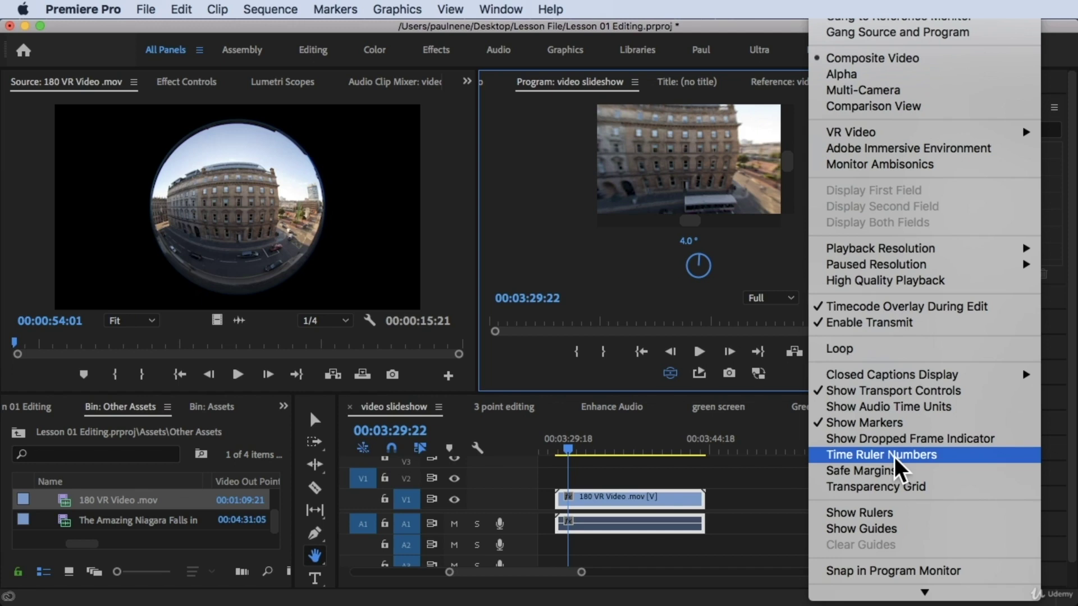
mouse_move(920, 132)
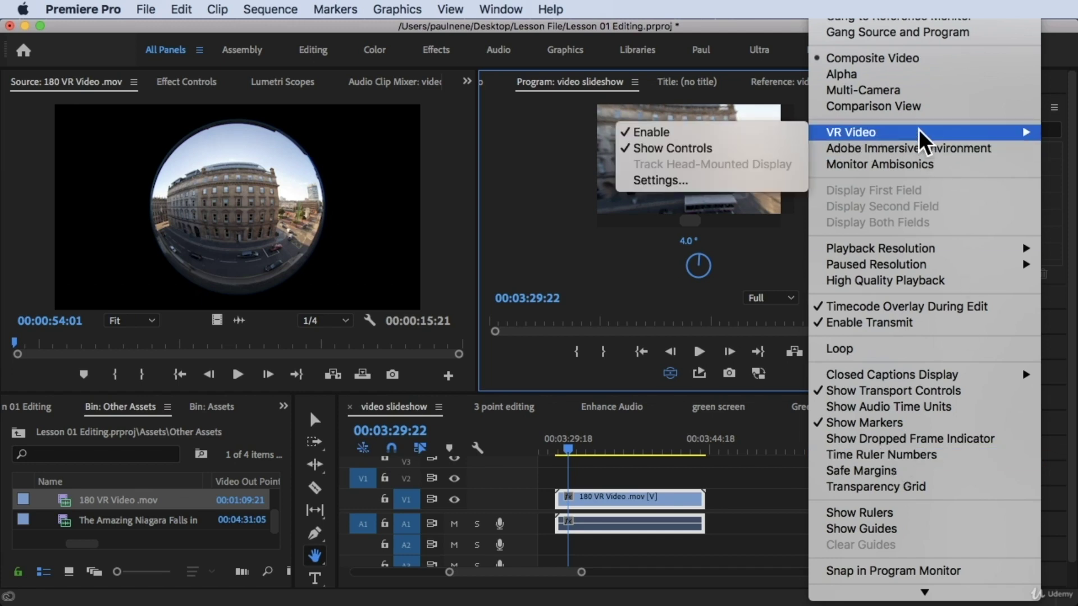
left_click(650, 150)
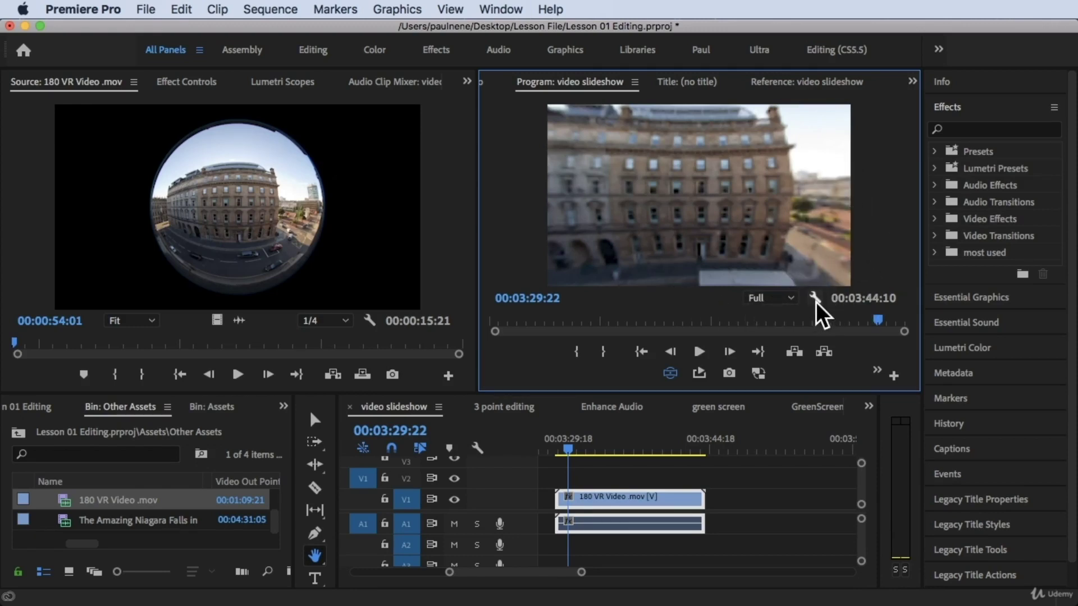
left_click_drag(676, 198, 700, 187)
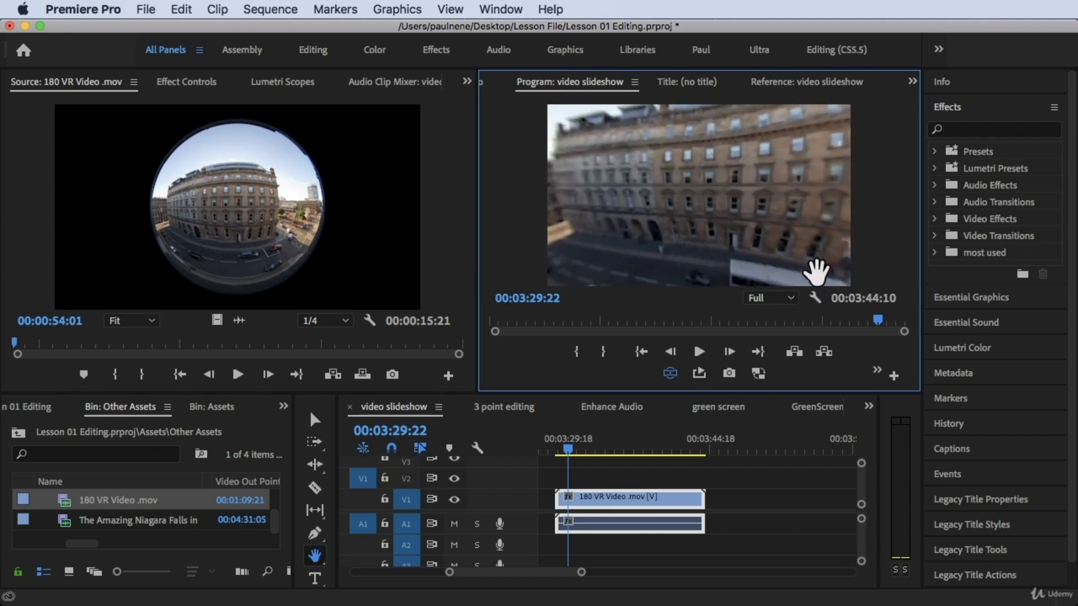
Step: Lower Monitor View Horizontal in VR Video Settings from 180° to 60°, leaving 108° vertical
left_click(817, 300)
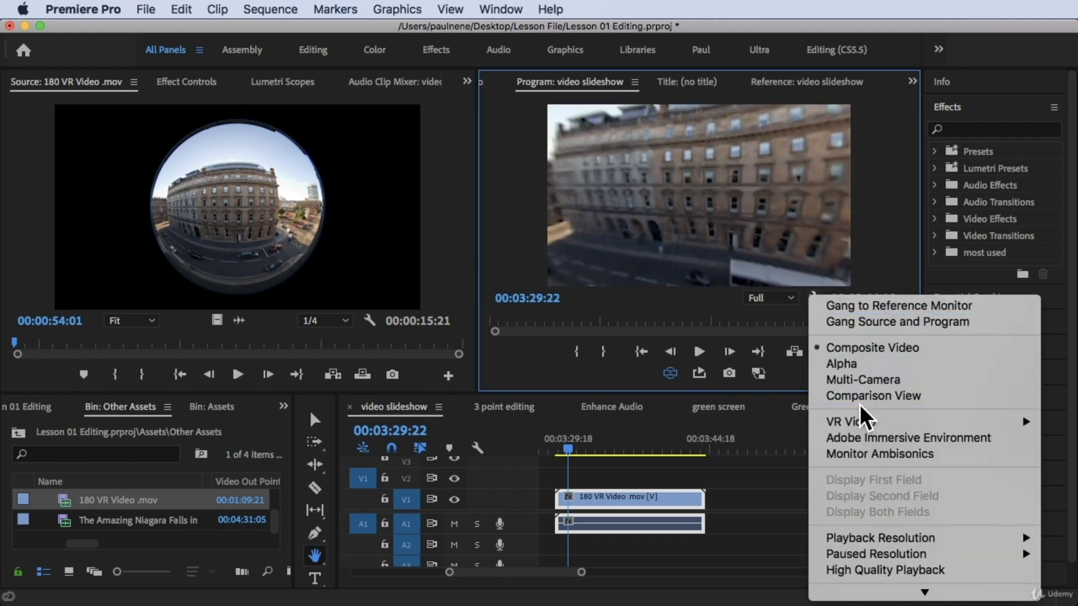
mouse_move(862, 422)
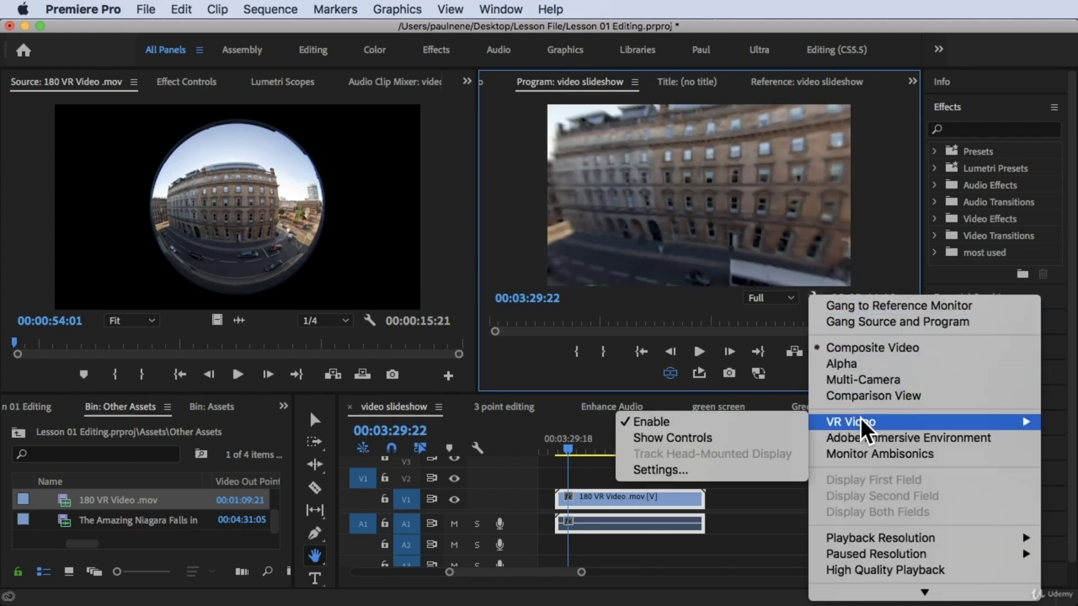
left_click(689, 471)
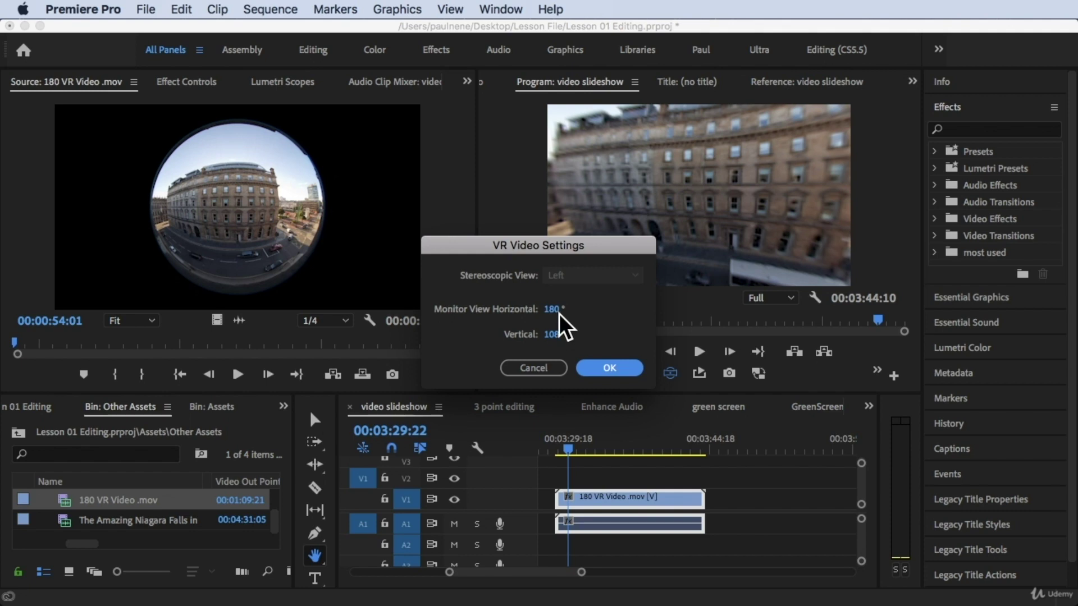
left_click(559, 311)
left_click_drag(515, 310, 414, 298)
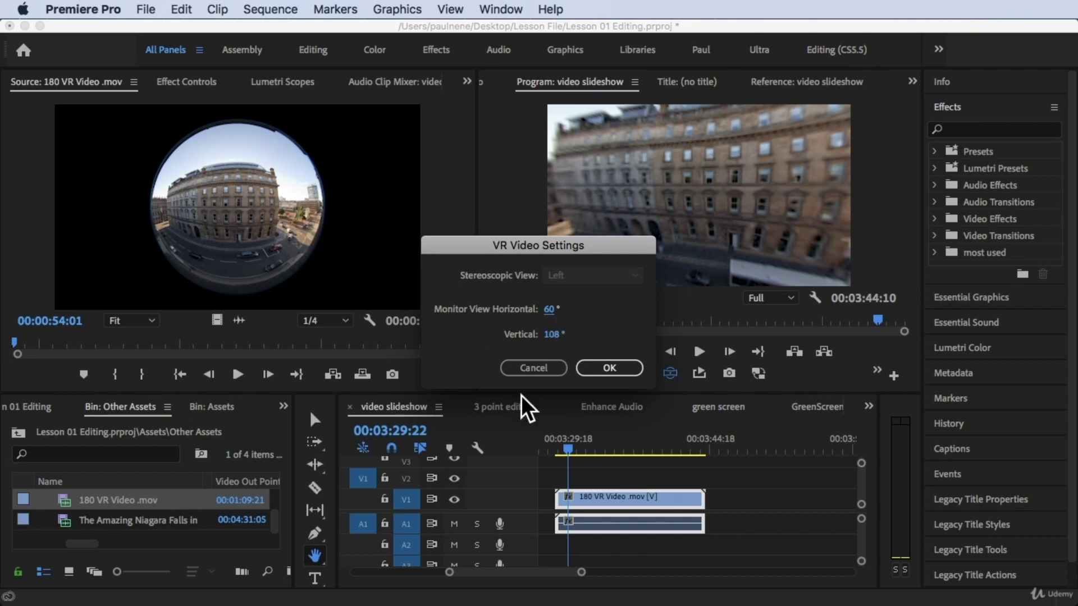
left_click(608, 370)
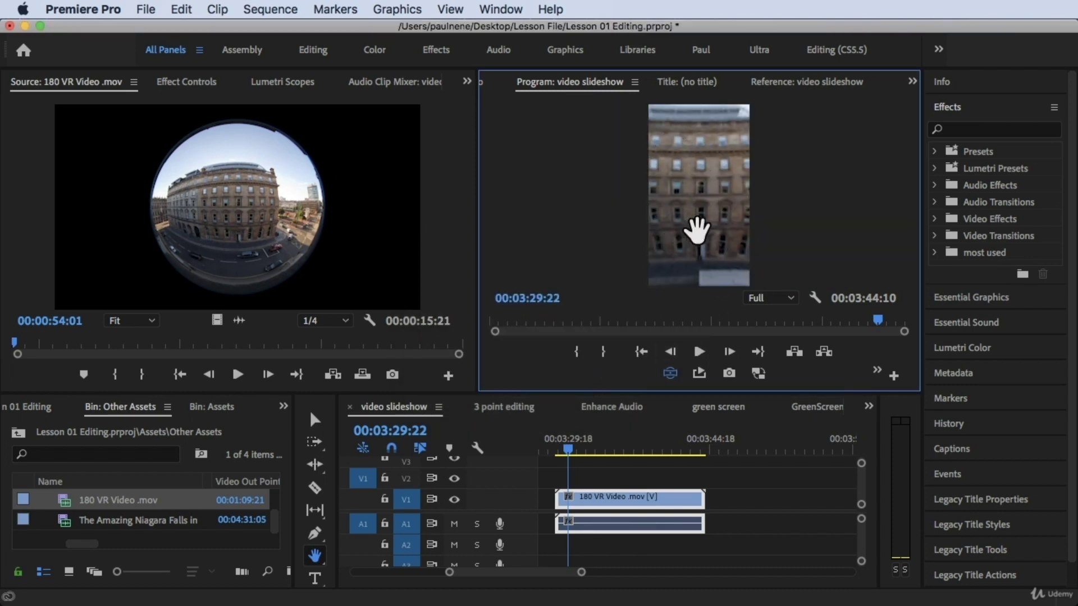
Step: Rotate the narrow view, then restore Monitor View Horizontal to 180° in VR Video Settings
mouse_move(698, 233)
left_mouse_down()
mouse_move(715, 230)
mouse_move(655, 216)
mouse_move(690, 233)
mouse_move(676, 212)
mouse_move(698, 216)
mouse_move(681, 229)
mouse_move(749, 234)
mouse_move(660, 212)
mouse_move(715, 207)
mouse_move(760, 224)
mouse_move(689, 215)
mouse_move(668, 233)
mouse_move(642, 234)
mouse_move(698, 229)
left_mouse_up()
left_click(814, 296)
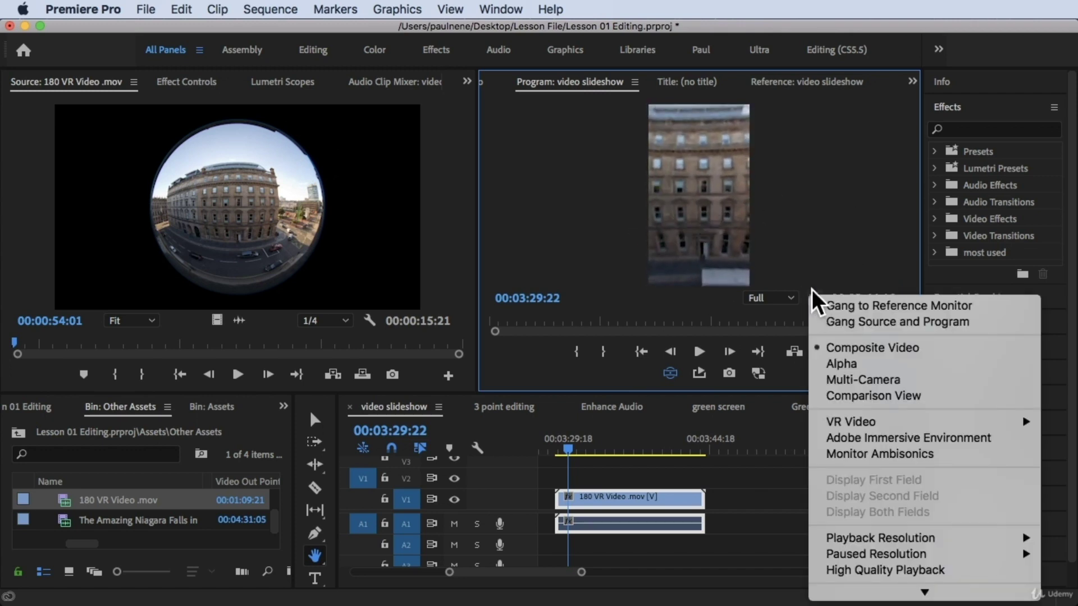
mouse_move(867, 423)
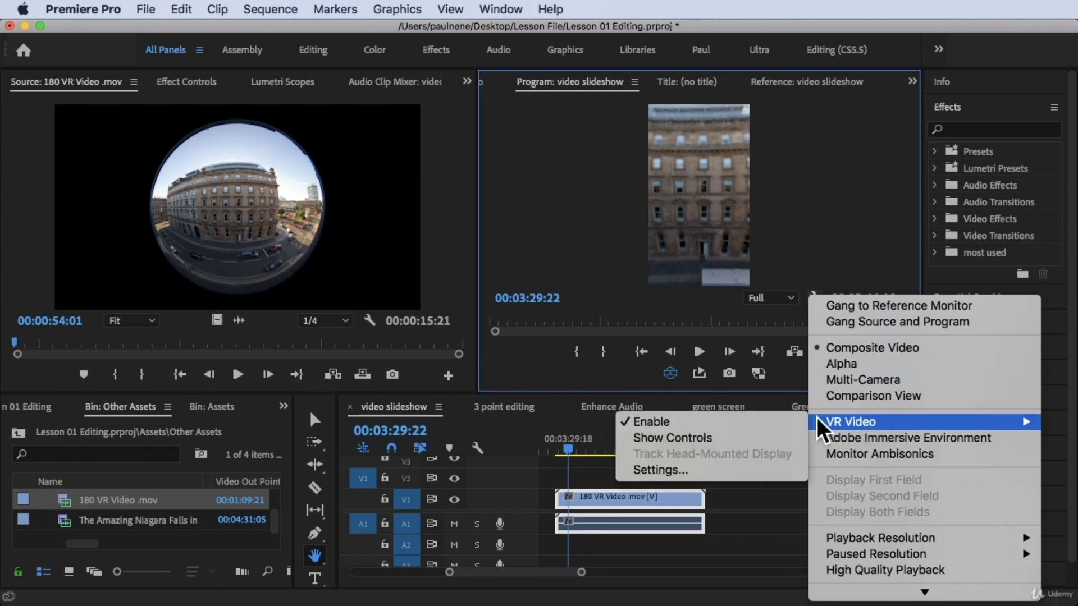
left_click(712, 470)
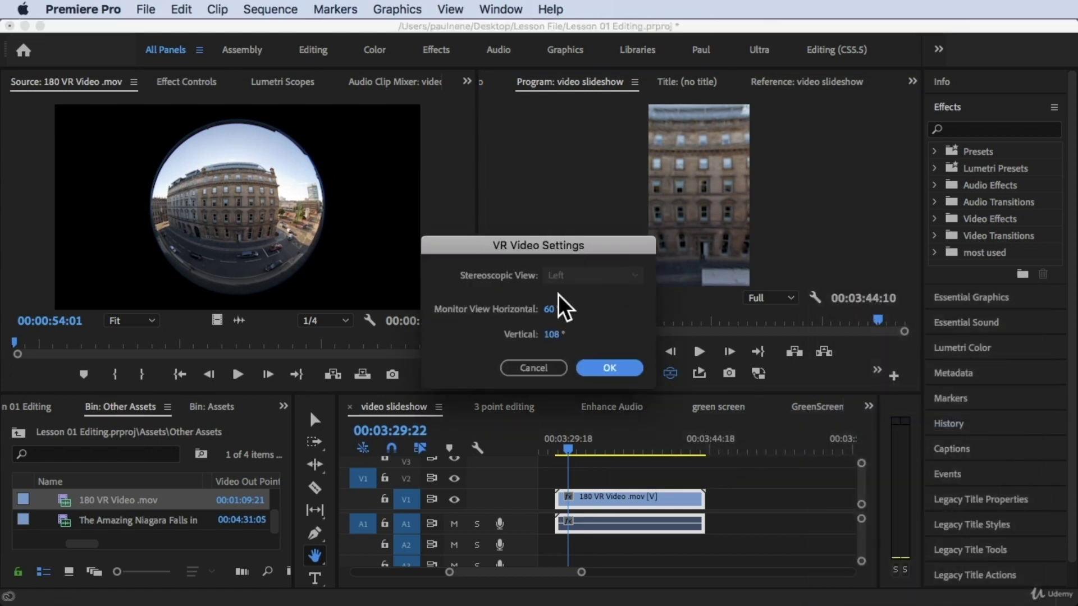
left_click_drag(555, 310, 660, 319)
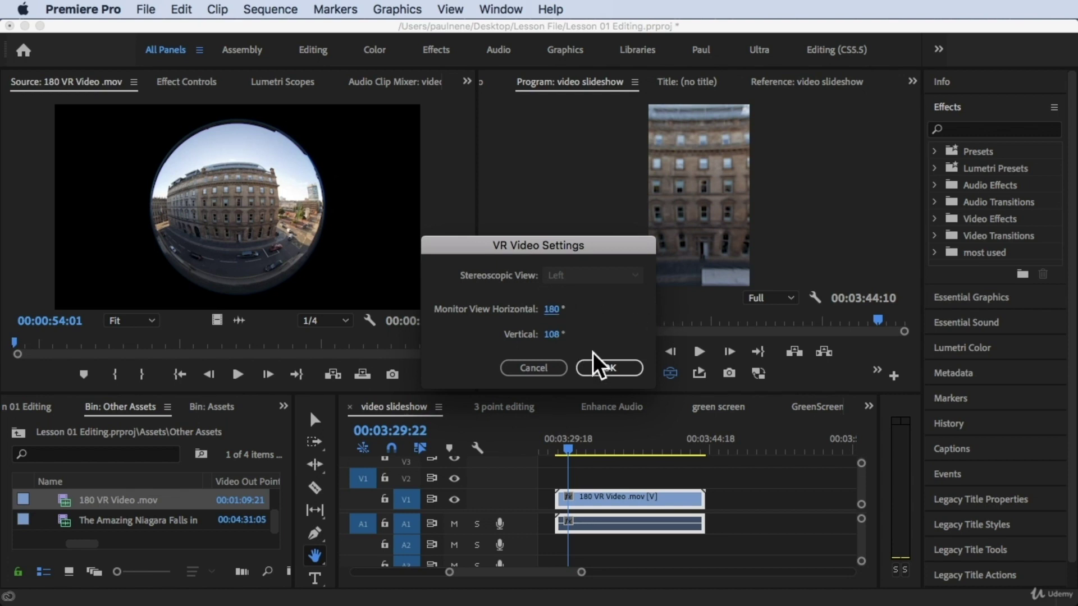
left_click(600, 369)
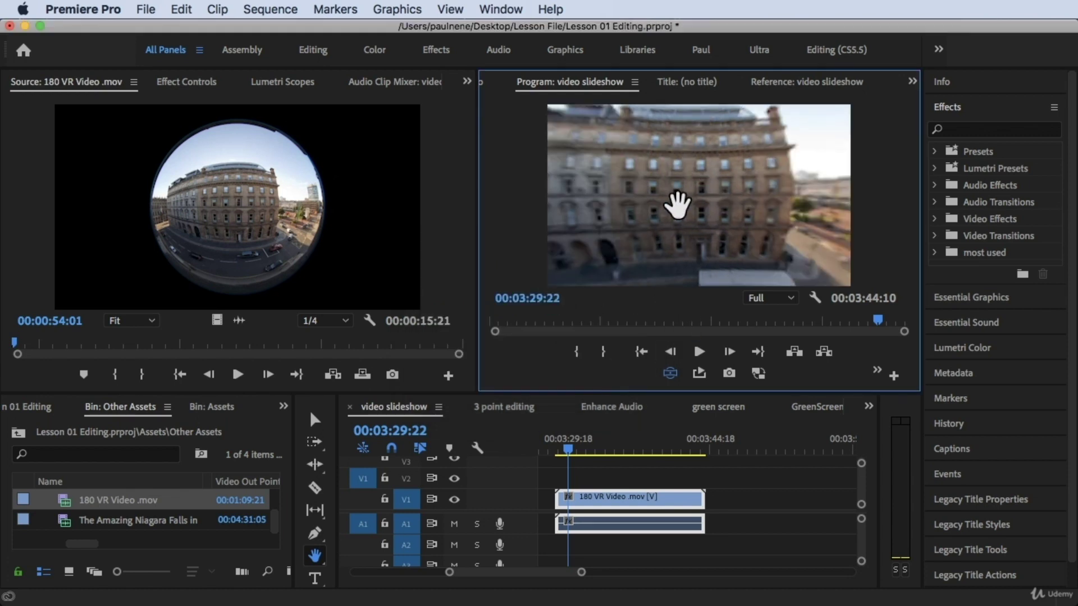
Step: Play the sequence while panning the VR view around the building and street
left_click_drag(678, 205, 705, 219)
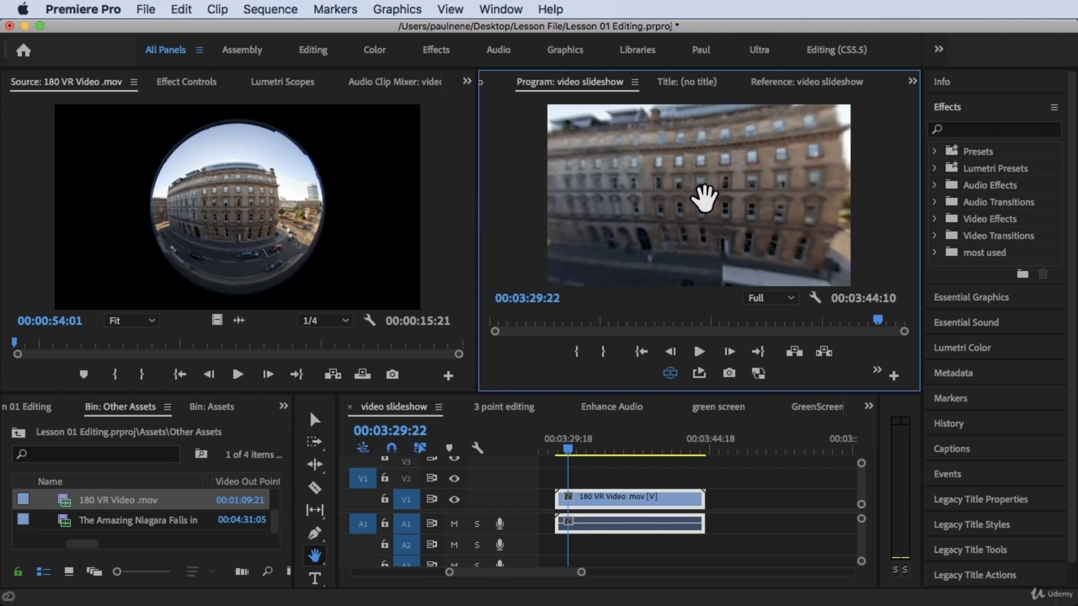
left_click(572, 445)
key("space")
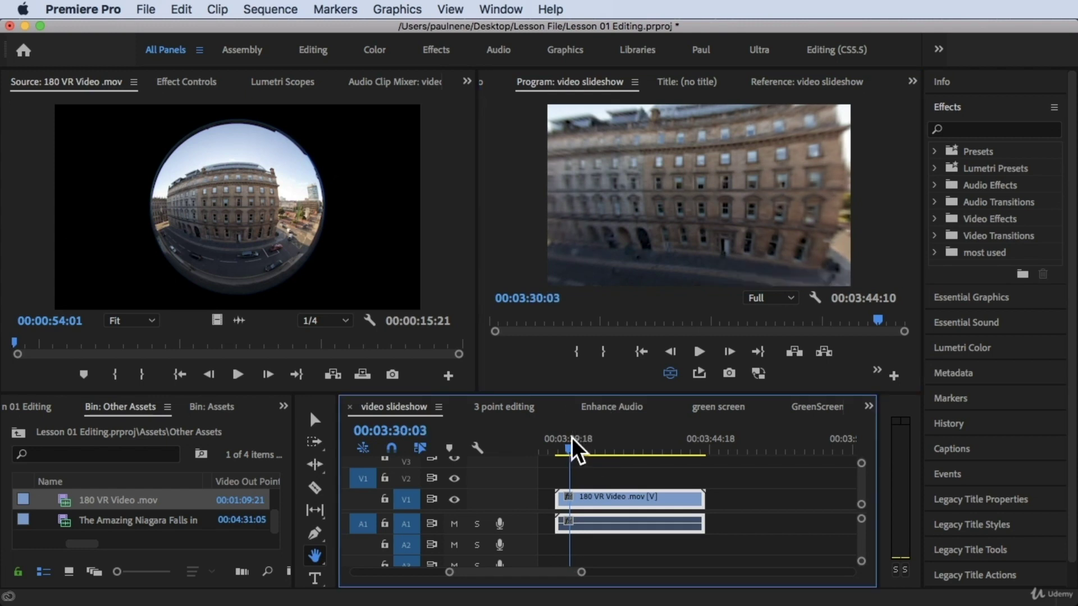
mouse_move(667, 233)
left_mouse_down()
mouse_move(693, 233)
mouse_move(674, 223)
left_mouse_up()
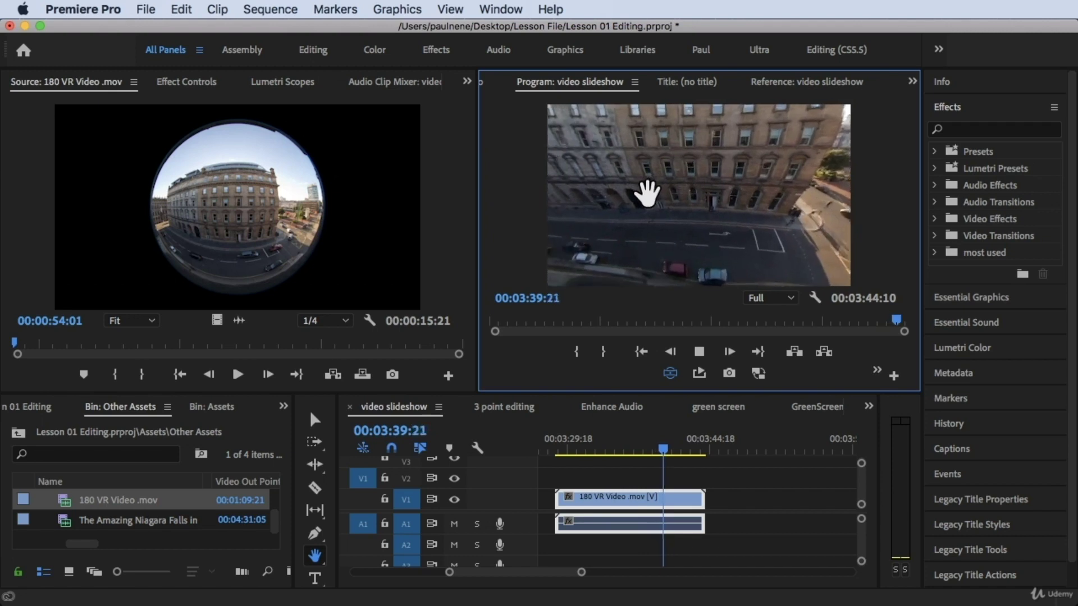
left_click_drag(663, 211, 647, 230)
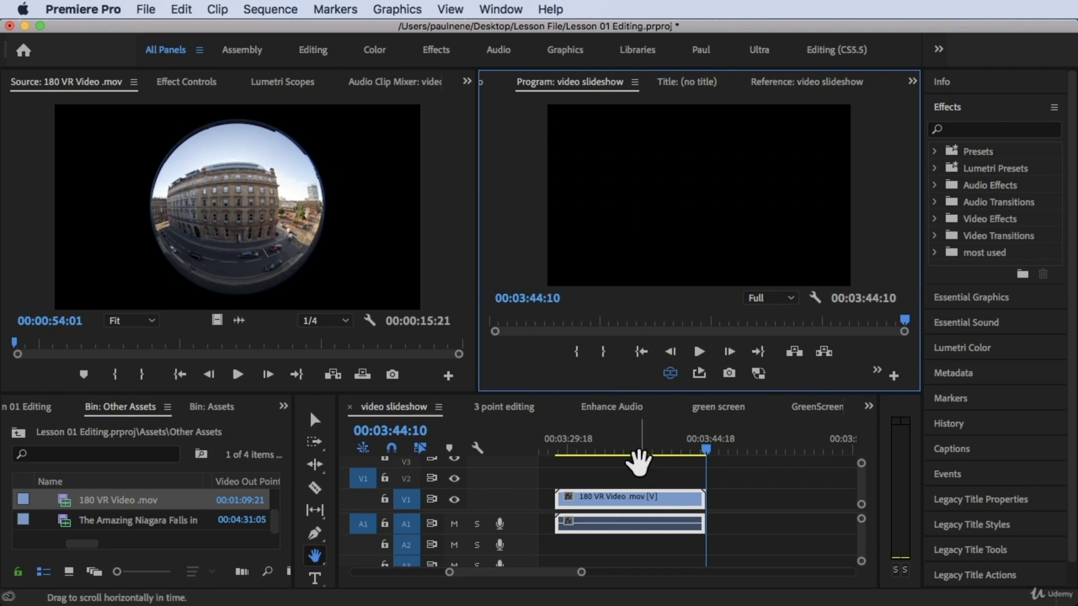
Step: Resume playback from earlier in the clip and scrub back to about 03:28
left_click(625, 450)
key("space")
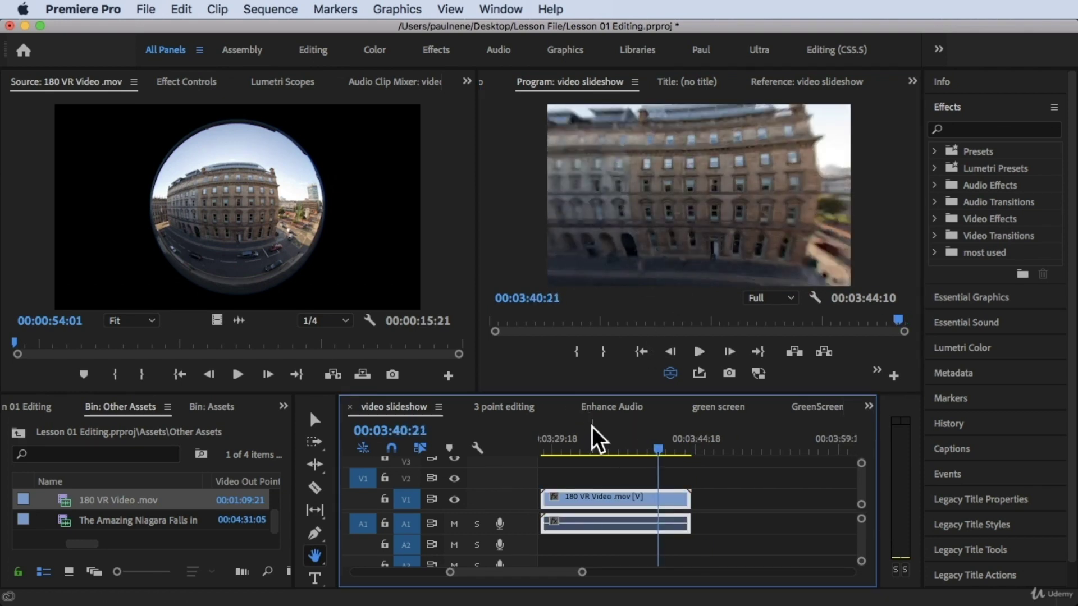
left_click_drag(592, 426, 548, 433)
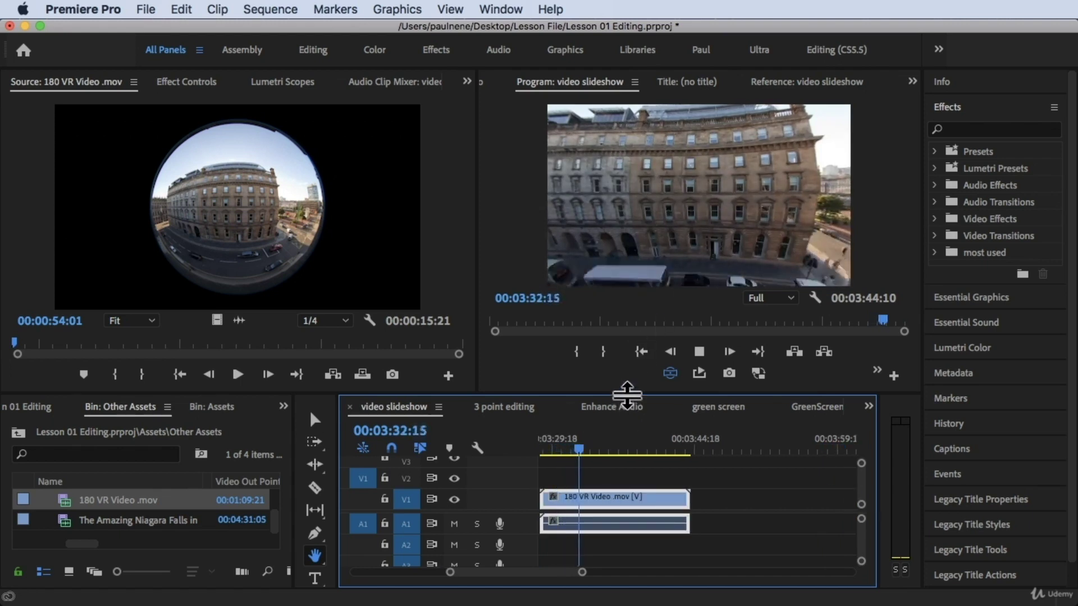
Step: Make the monitors taller and play the VR clip from just before its start
left_click_drag(627, 395, 628, 444)
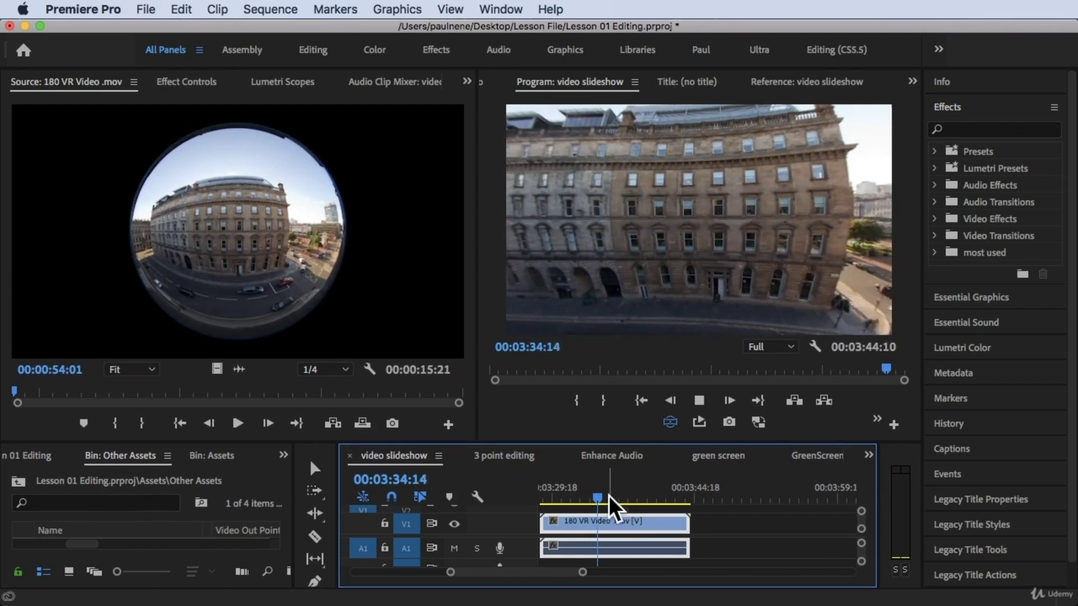
left_click_drag(601, 496, 493, 493)
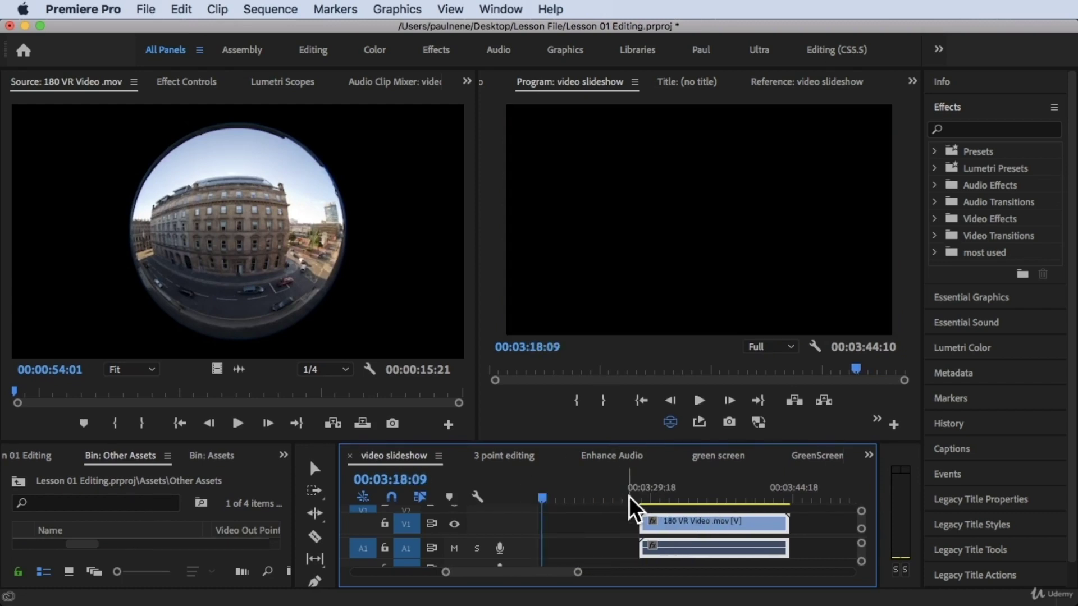
left_click(629, 497)
key("space")
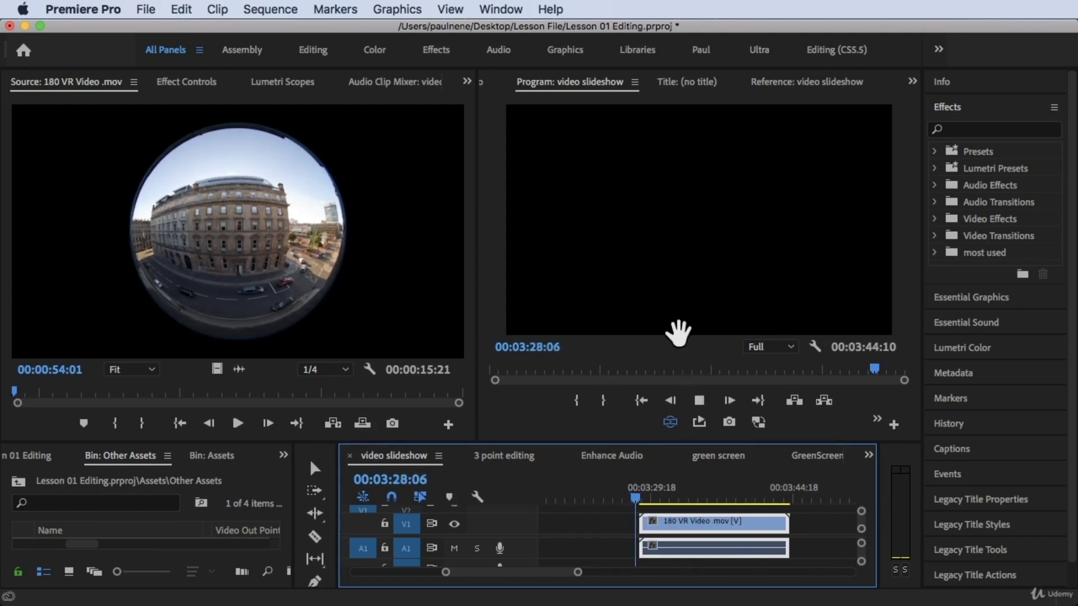
Step: Tilt the Program Monitor's VR view down to the street, then park the playhead at 00:03:24:03
left_click(626, 271)
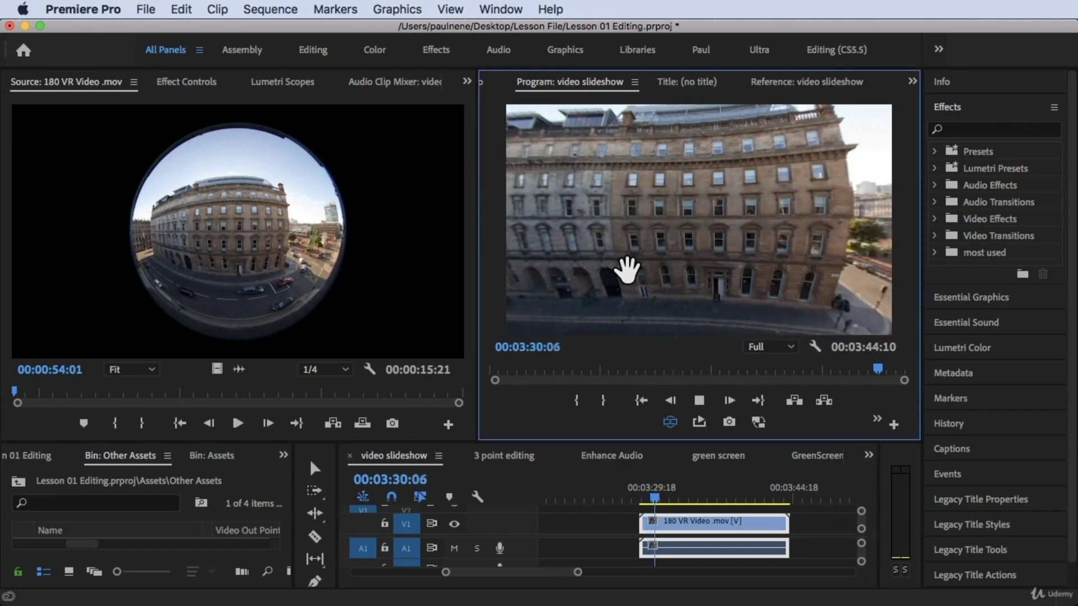
left_click_drag(626, 270, 664, 247)
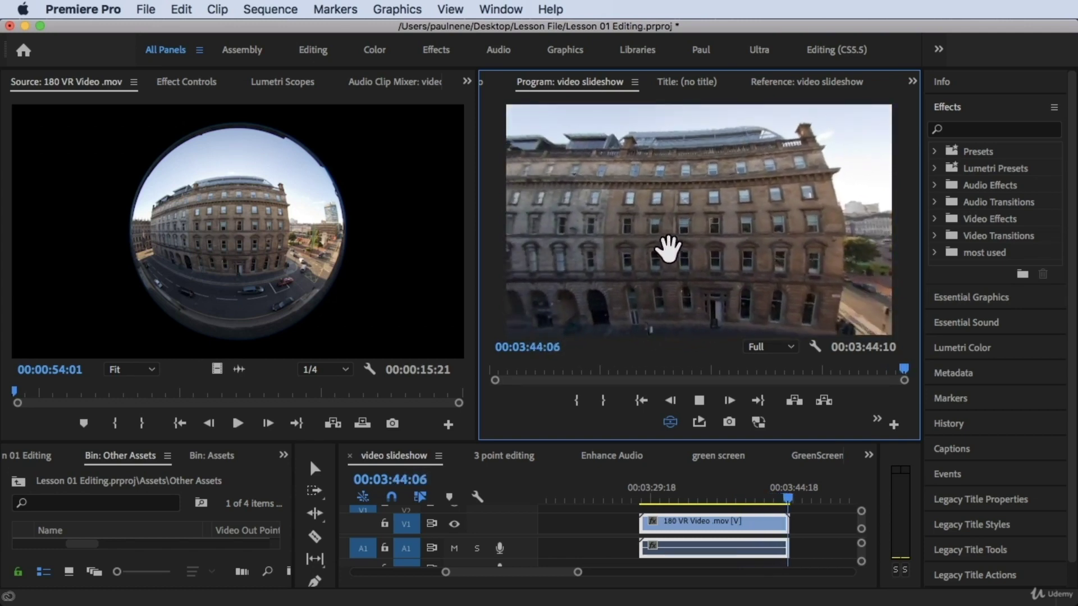
left_click(597, 498)
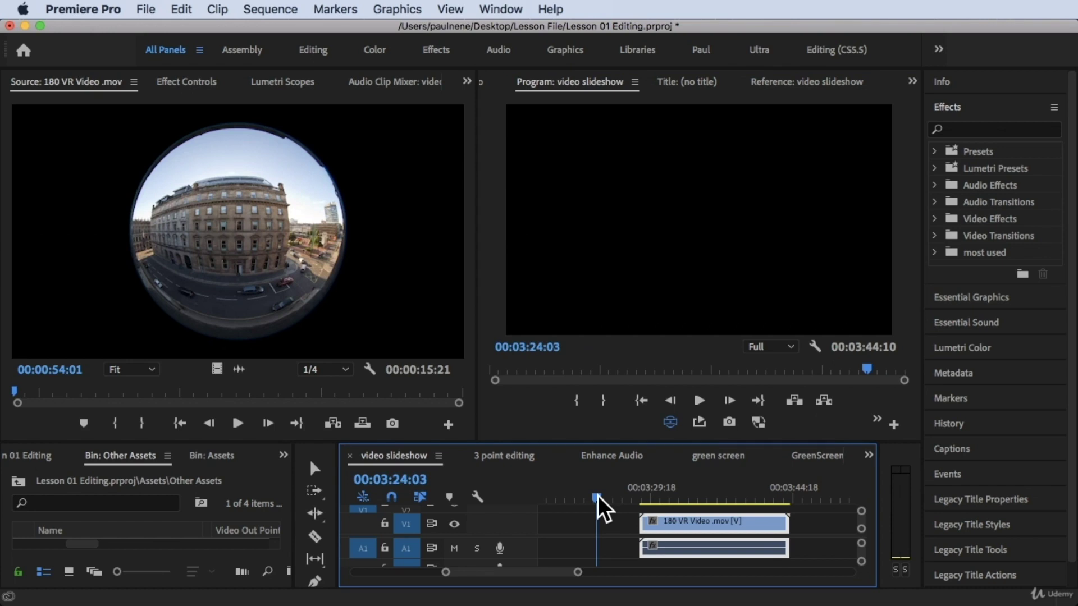